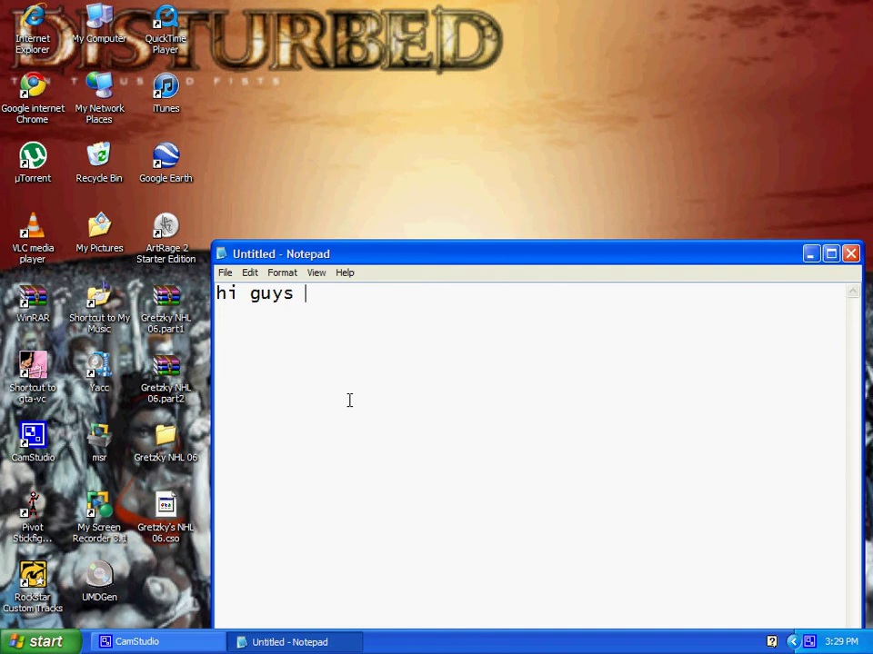
# Type the intro caption about putting CSO games on your PSP and making them
pyautogui.write('anyrandomg')
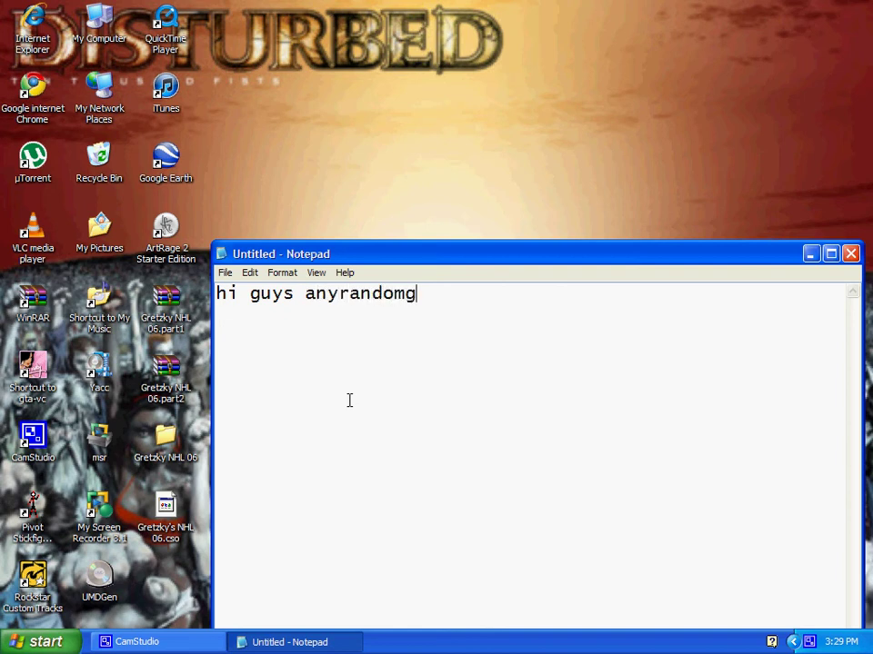
pyautogui.write('uy13 here today')
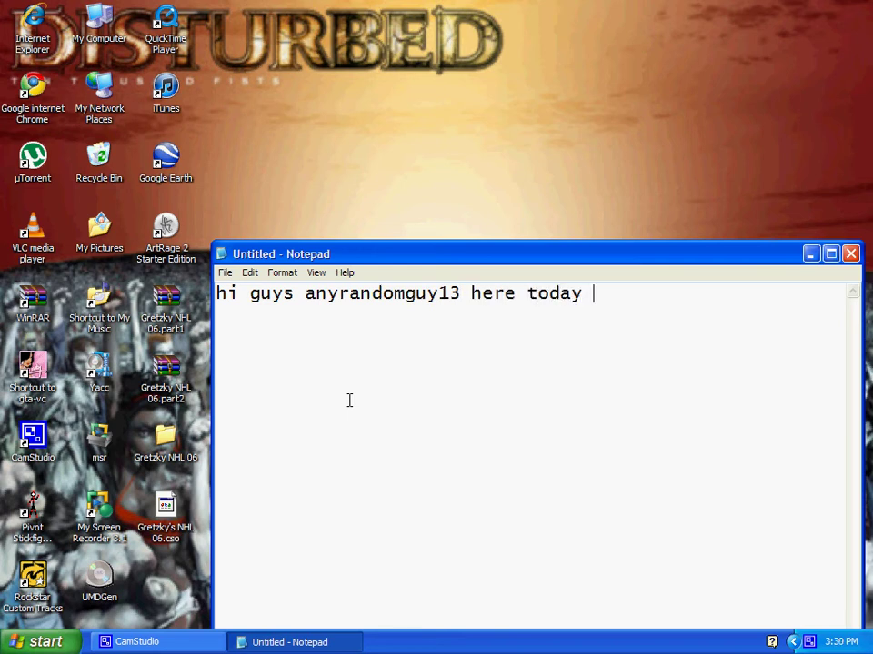
pyautogui.write(' i;m gonna sho')
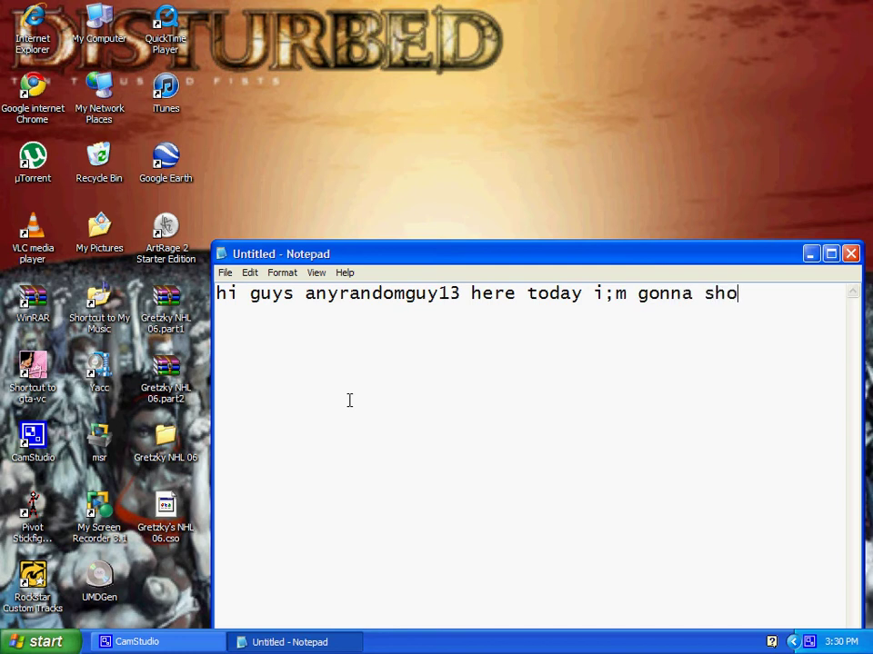
pyautogui.write('w you you')
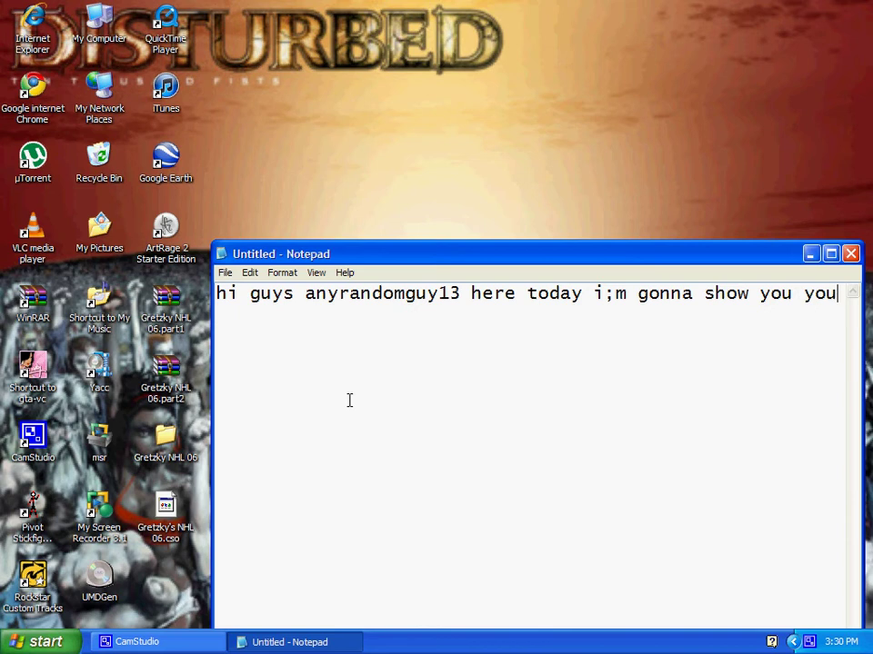
pyautogui.press('BackSpace')
pyautogui.press('BackSpace')
pyautogui.press('BackSpace')
pyautogui.write('how to put ')
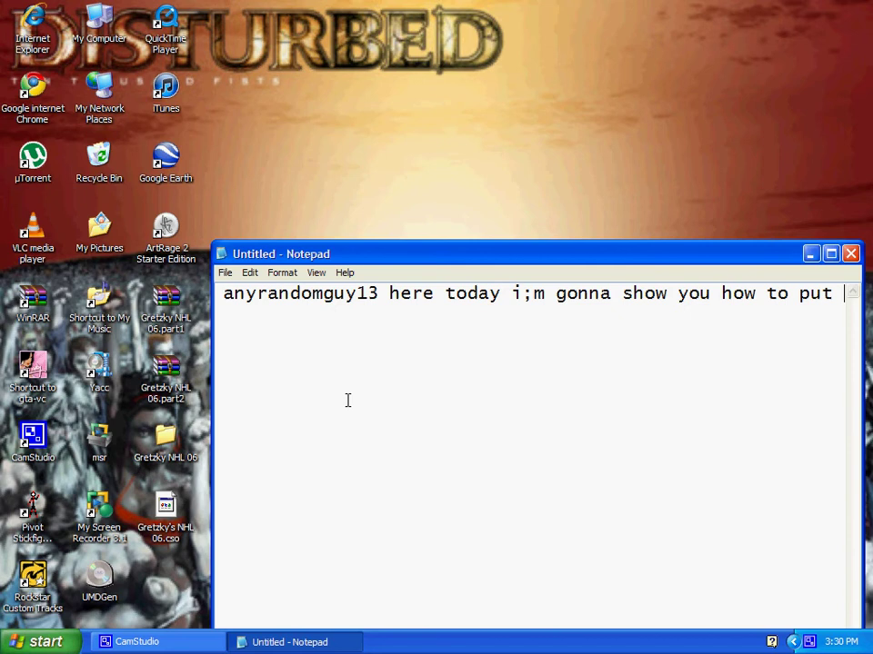
pyautogui.write('cs')
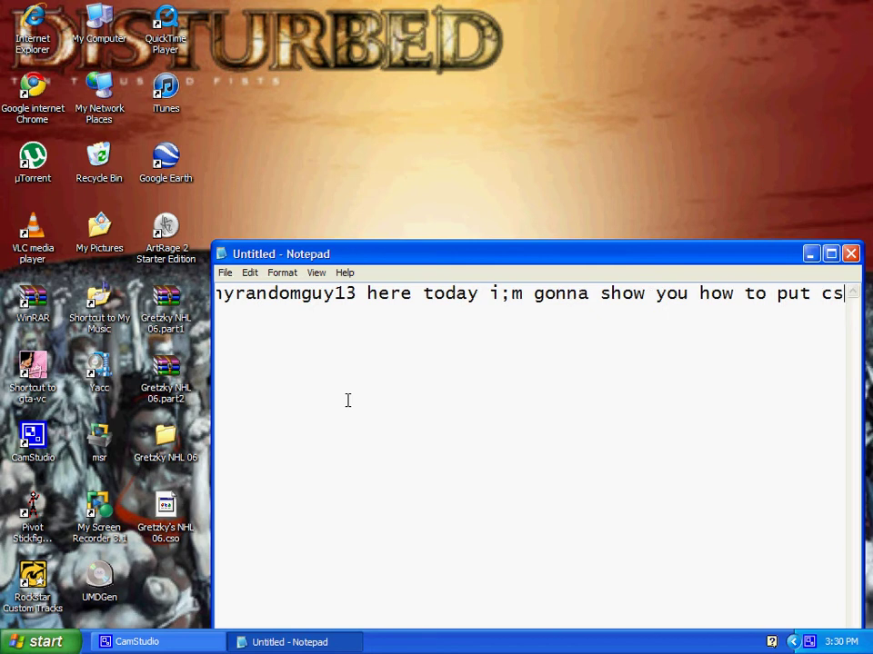
pyautogui.write('o g')
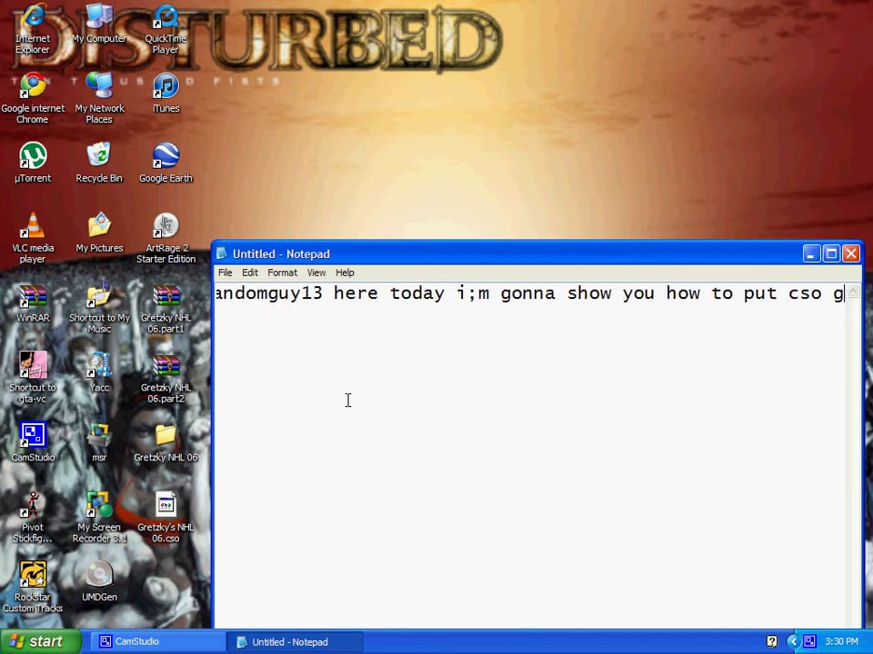
pyautogui.write('ames on you')
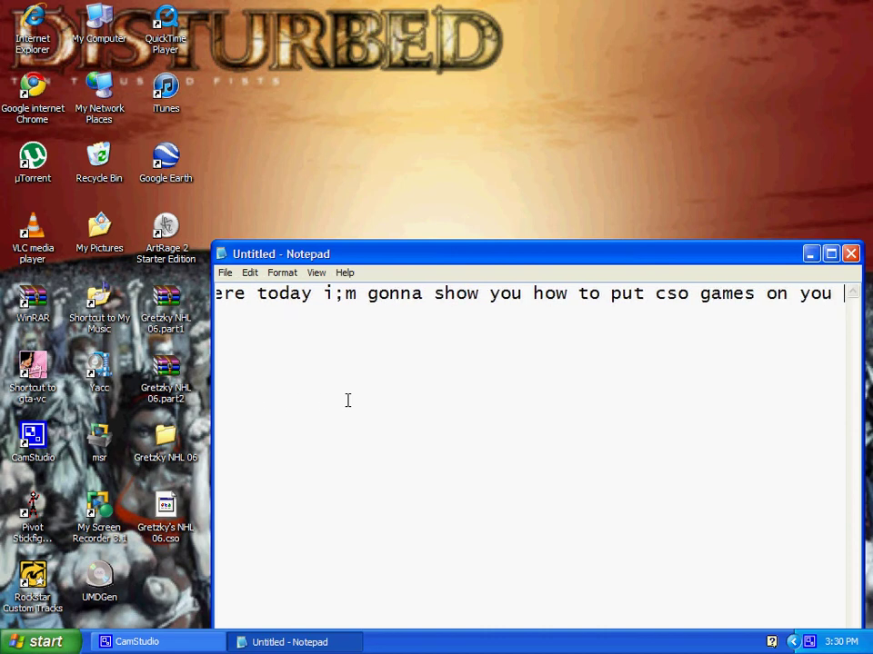
pyautogui.write('r psp a')
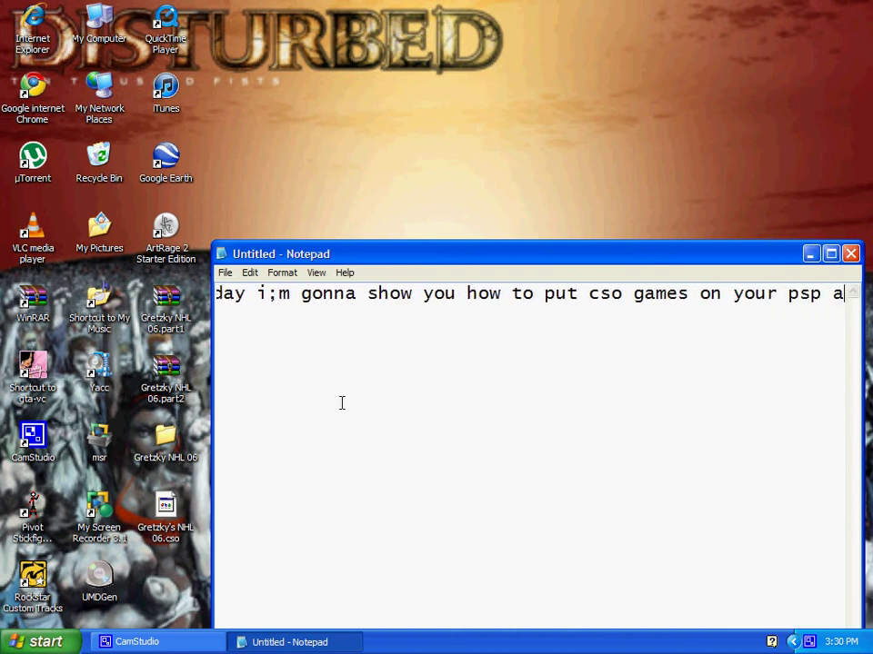
pyautogui.write('nd a')
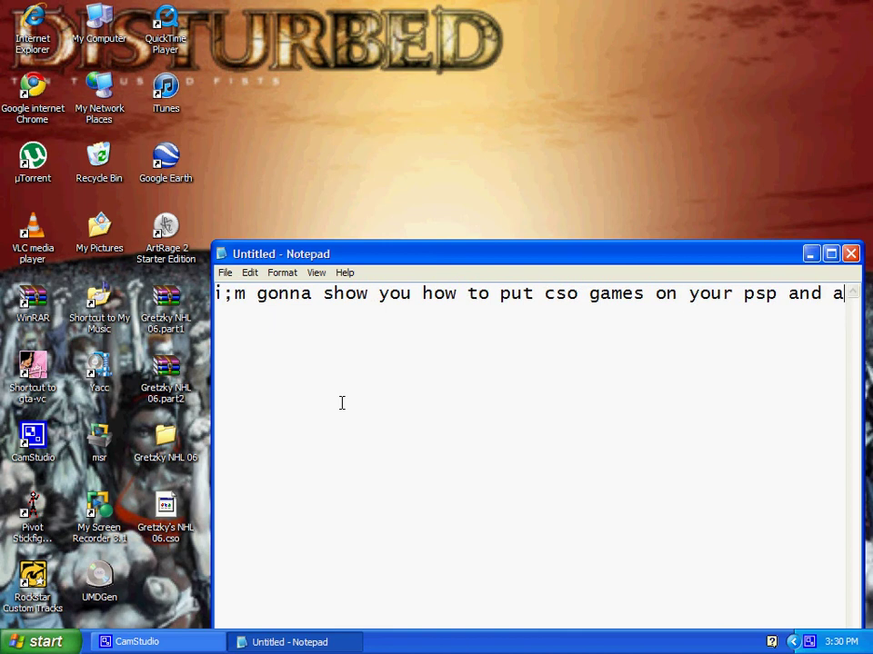
pyautogui.write('lso ho')
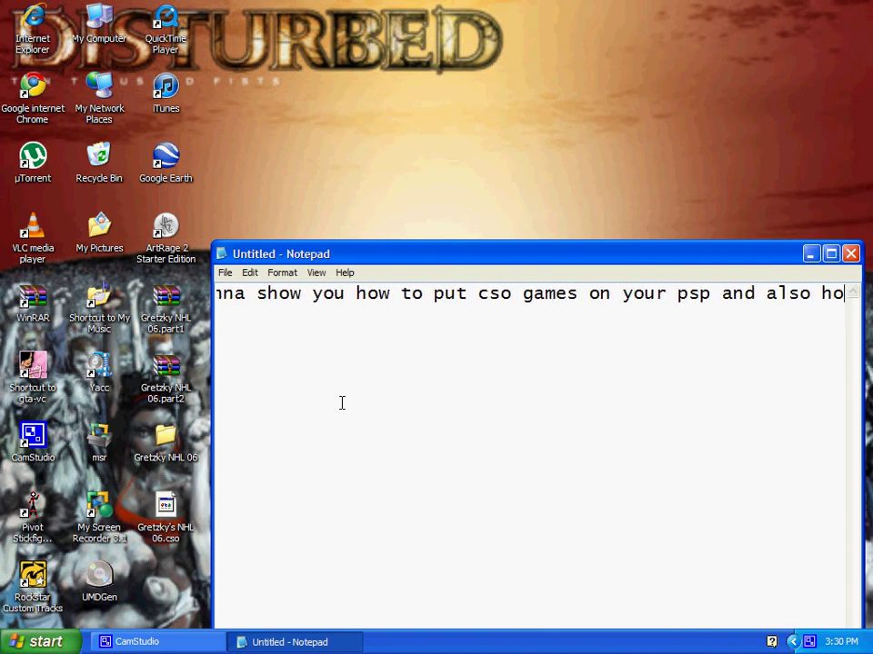
pyautogui.write('w to mak')
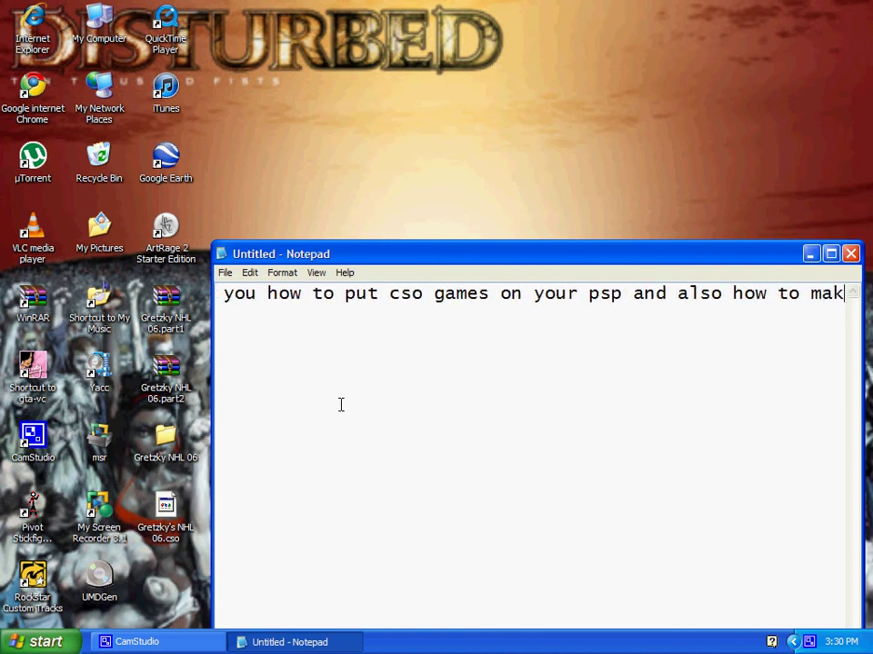
pyautogui.write('e them')
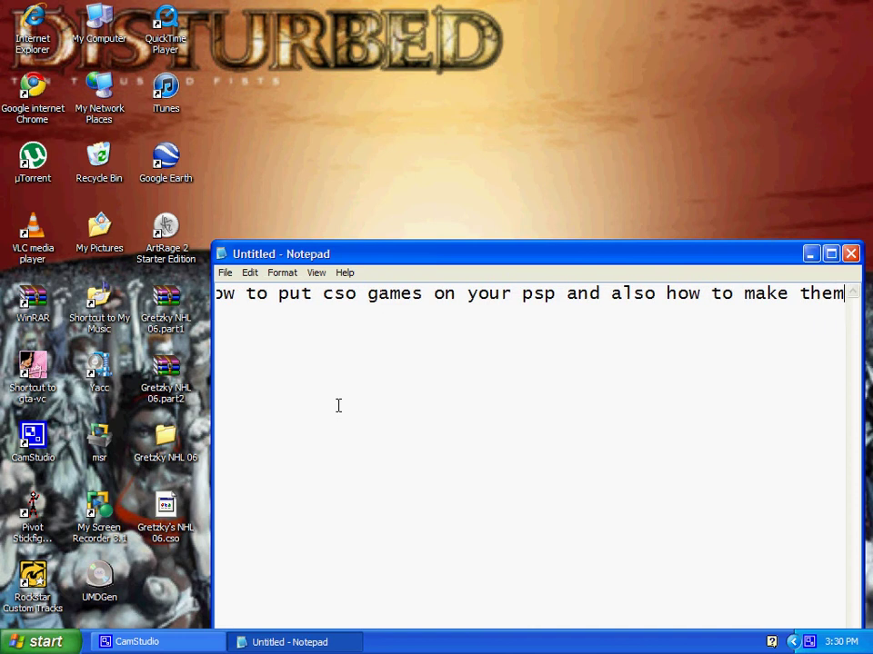
# Erase the intro caption to leave the document blank
pyautogui.press('BackSpace')
pyautogui.press('BackSpace')
pyautogui.press('BackSpace')
pyautogui.press('BackSpace')
pyautogui.press('BackSpace')
pyautogui.press('BackSpace')
pyautogui.press('BackSpace')
pyautogui.press('BackSpace')
pyautogui.press('BackSpace')
pyautogui.press('BackSpace')
pyautogui.press('BackSpace')
pyautogui.press('BackSpace')
pyautogui.press('BackSpace')
pyautogui.press('BackSpace')
pyautogui.press('BackSpace')
pyautogui.press('BackSpace')
pyautogui.press('BackSpace')
pyautogui.press('BackSpace')
pyautogui.press('BackSpace')
pyautogui.press('BackSpace')
pyautogui.press('BackSpace')
pyautogui.press('BackSpace')
pyautogui.press('BackSpace')
pyautogui.press('BackSpace')
pyautogui.press('BackSpace')
pyautogui.press('BackSpace')
pyautogui.press('BackSpace')
pyautogui.press('BackSpace')
pyautogui.press('BackSpace')
pyautogui.press('BackSpace')
pyautogui.press('BackSpace')
pyautogui.press('BackSpace')
pyautogui.press('BackSpace')
pyautogui.press('BackSpace')
pyautogui.press('BackSpace')
pyautogui.press('BackSpace')
pyautogui.press('BackSpace')
pyautogui.press('BackSpace')
pyautogui.press('BackSpace')
pyautogui.press('BackSpace')
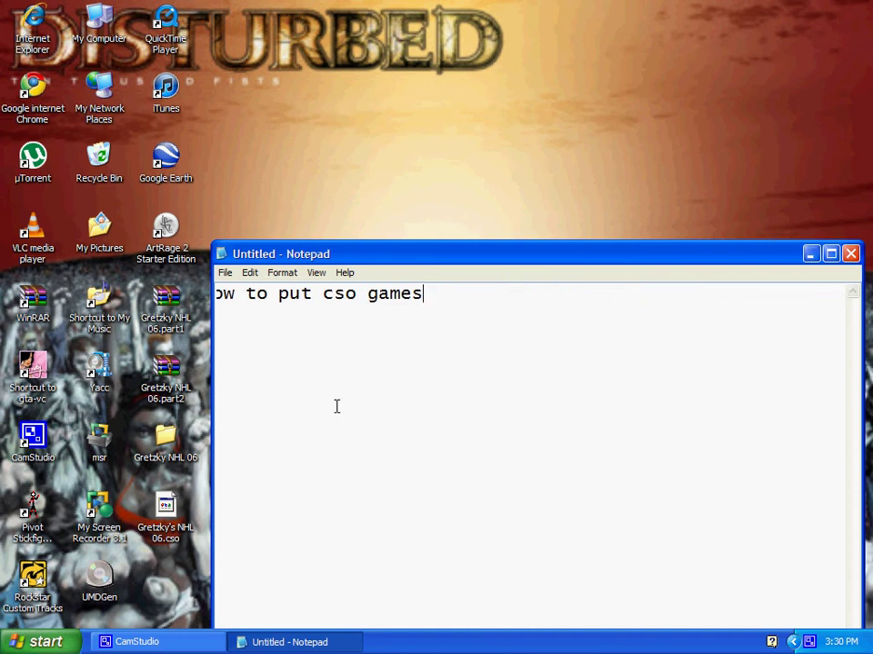
pyautogui.press('BackSpace')
pyautogui.press('BackSpace')
pyautogui.press('BackSpace')
pyautogui.press('BackSpace')
pyautogui.press('BackSpace')
pyautogui.press('BackSpace')
pyautogui.press('BackSpace')
pyautogui.press('BackSpace')
pyautogui.press('BackSpace')
pyautogui.press('BackSpace')
pyautogui.press('BackSpace')
pyautogui.press('BackSpace')
pyautogui.press('BackSpace')
pyautogui.press('BackSpace')
pyautogui.press('BackSpace')
pyautogui.press('BackSpace')
pyautogui.press('BackSpace')
pyautogui.press('BackSpace')
pyautogui.press('BackSpace')
pyautogui.press('BackSpace')
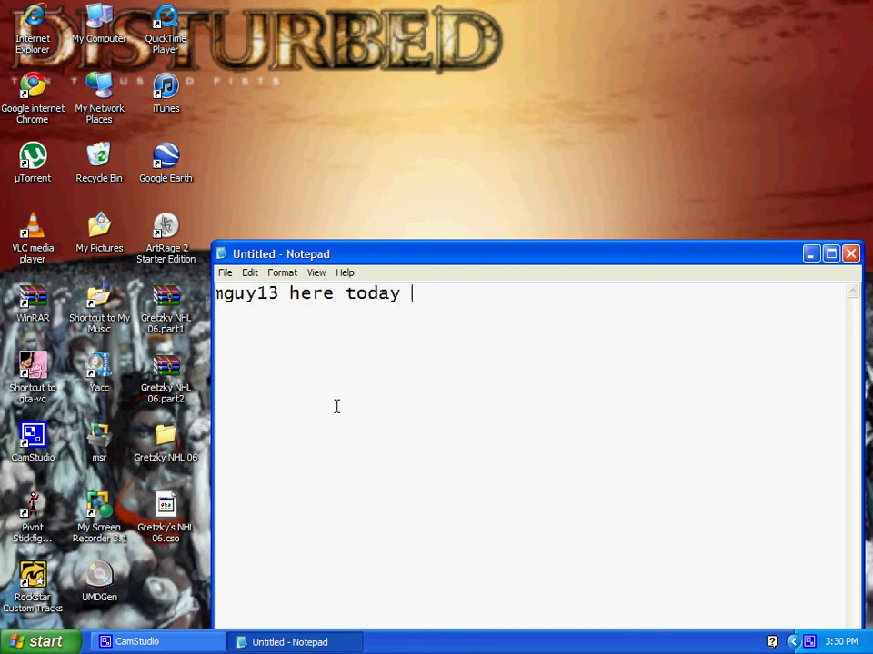
pyautogui.press('BackSpace')
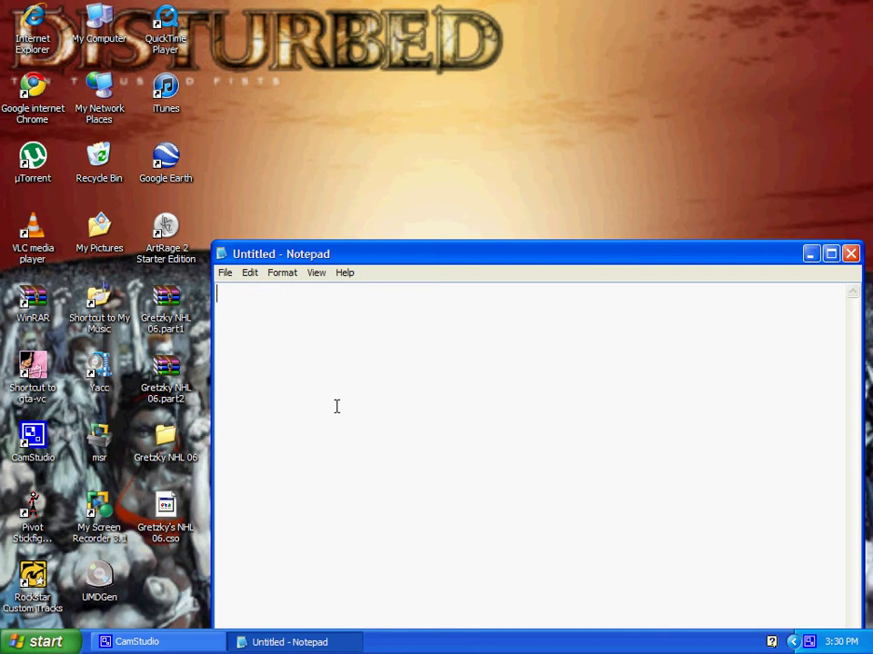
# Type a caption about downloading Yacc and UMD Gen with a contact e-mail, then erase it all
pyautogui.write('first download ')
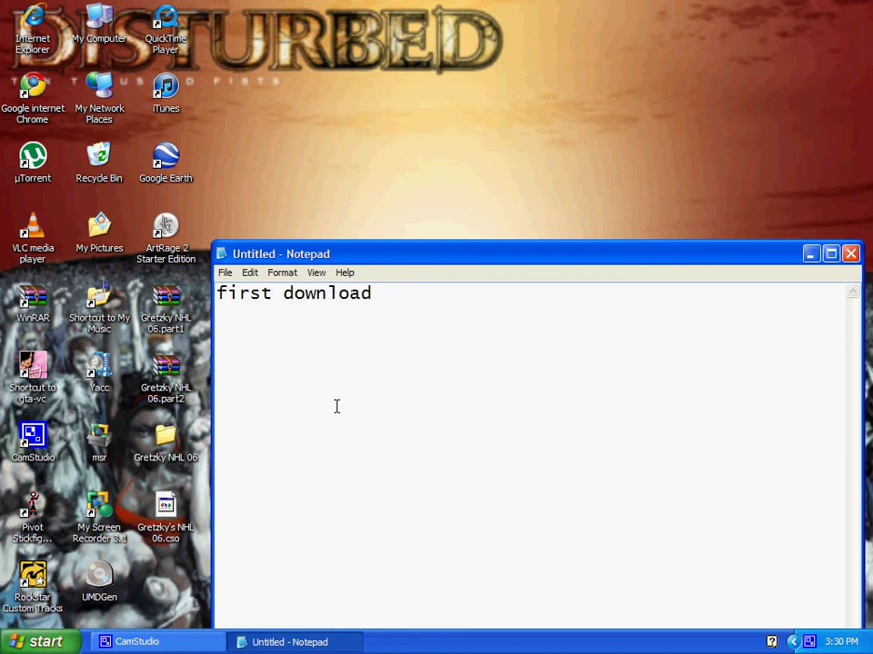
pyautogui.write('yacc and um')
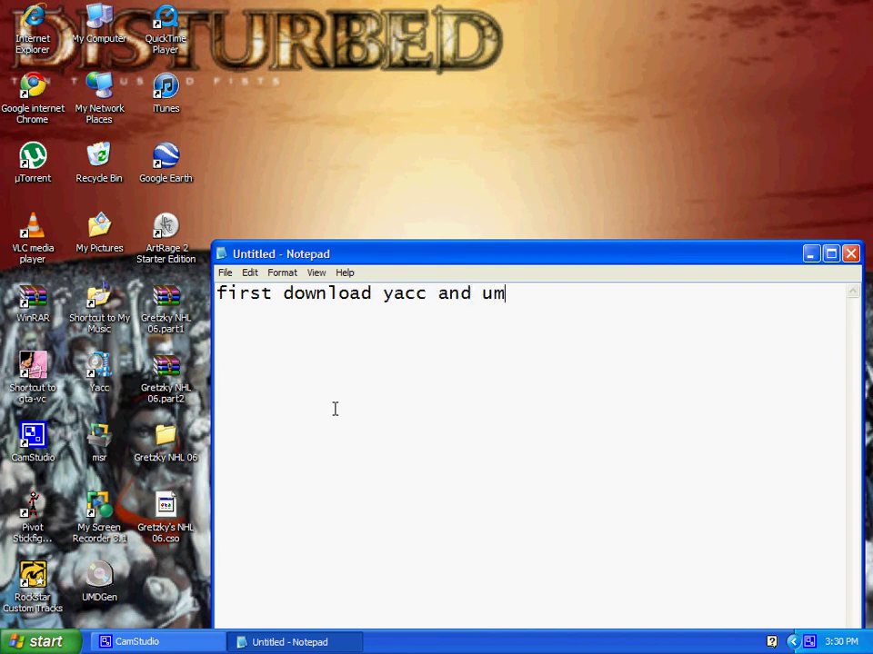
pyautogui.write('d gen')
pyautogui.write(' if ')
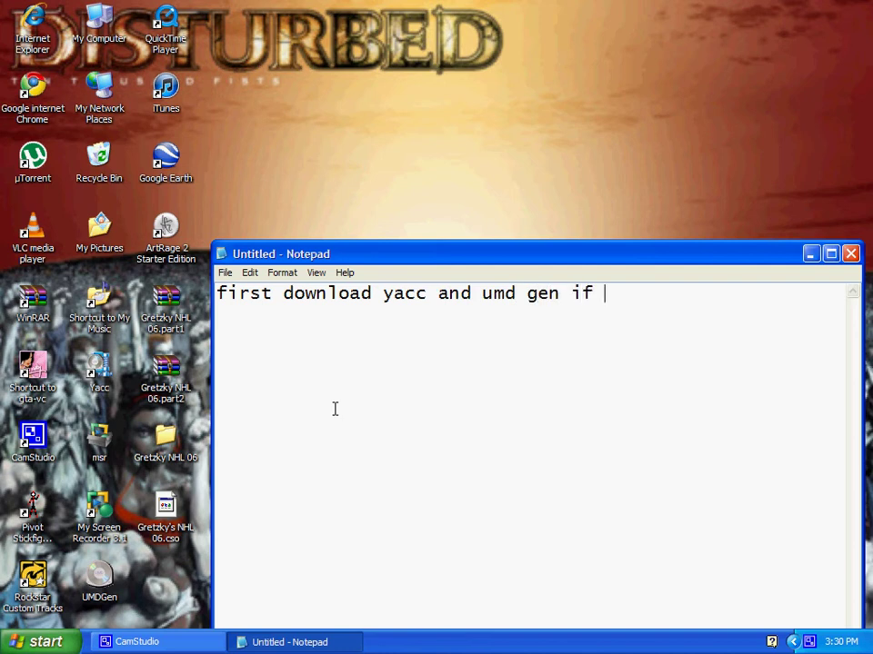
pyautogui.write('you need ')
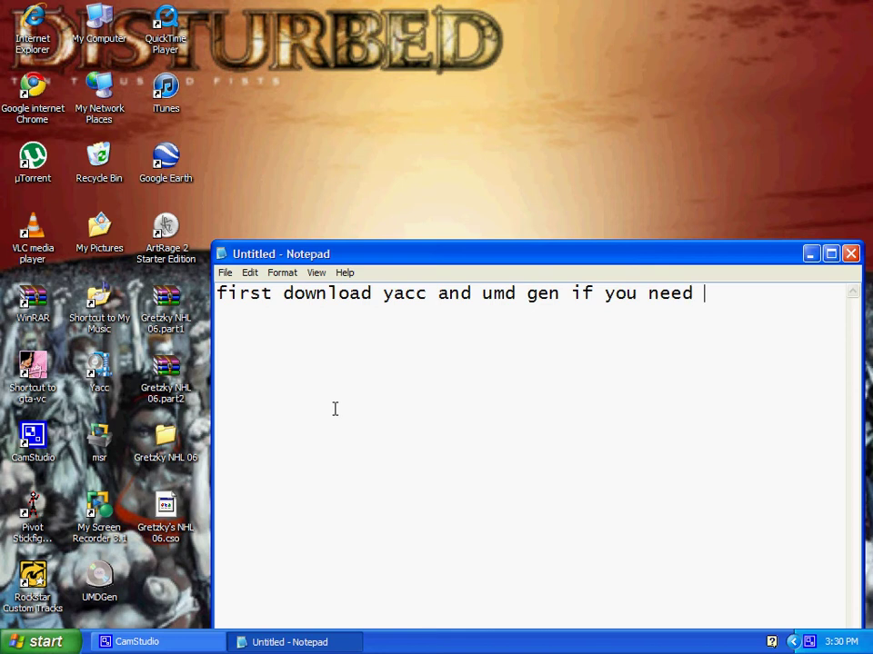
pyautogui.write('these emai')
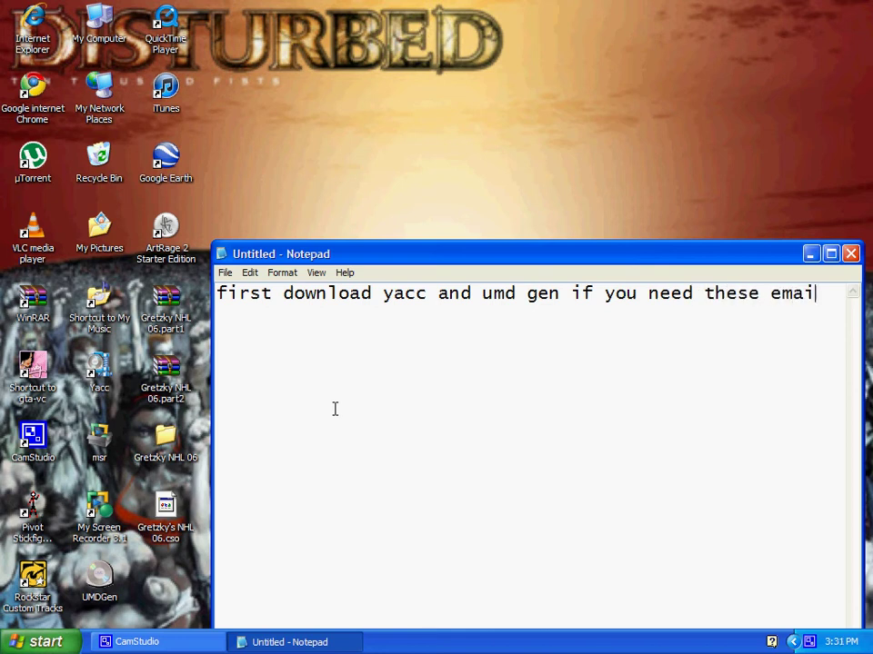
pyautogui.write('l me ')
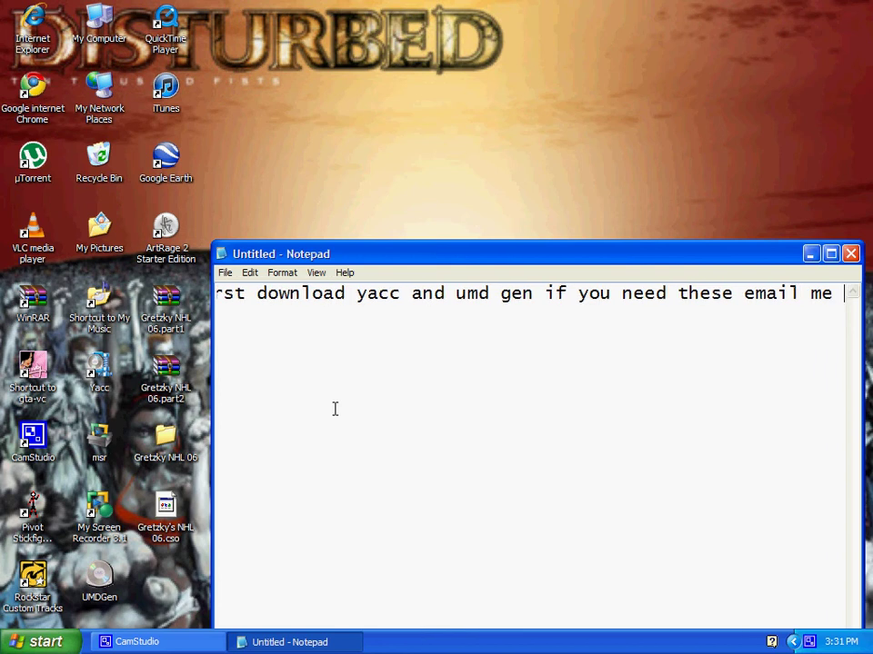
pyautogui.write('at ')
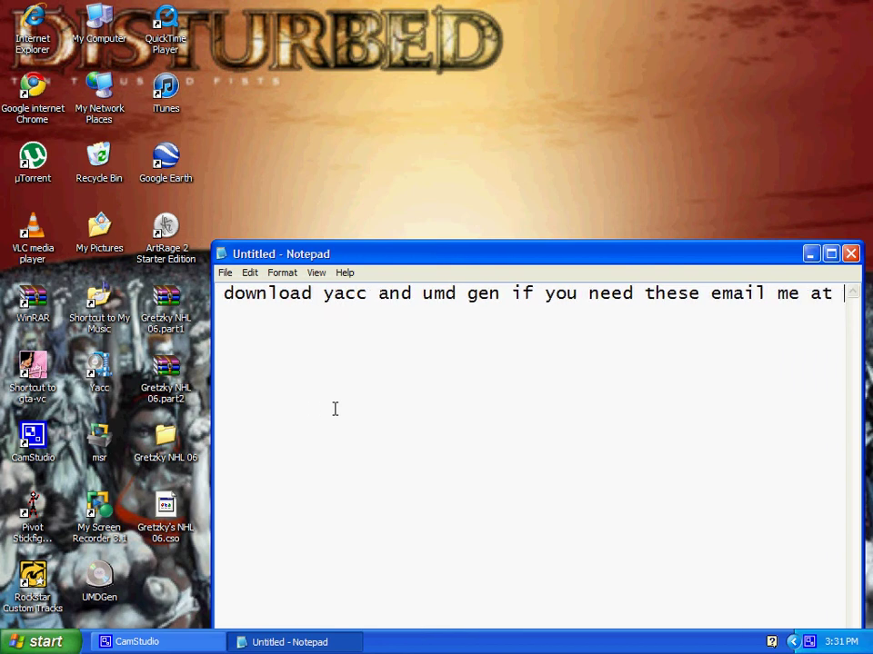
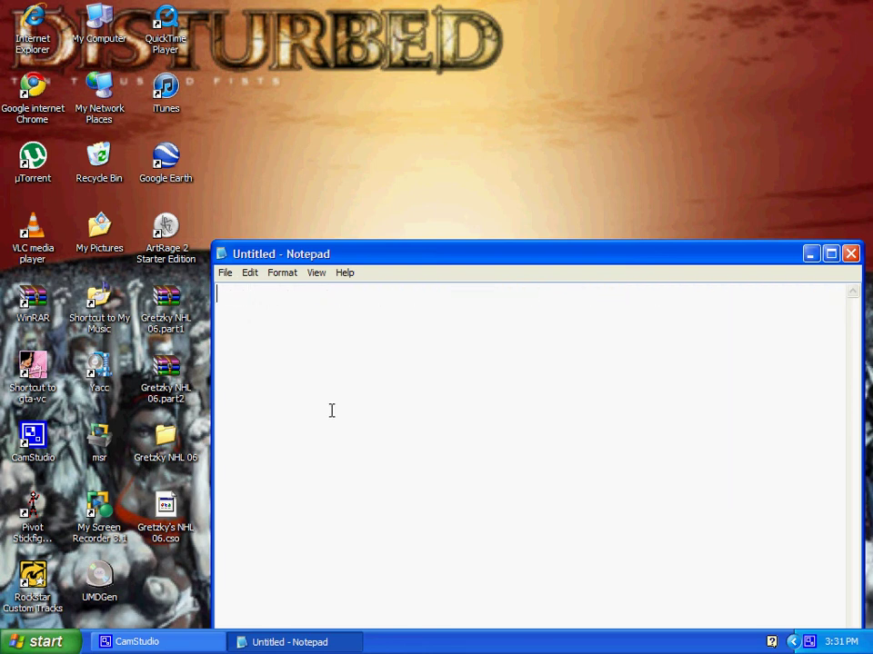
pyautogui.write('once you have ')
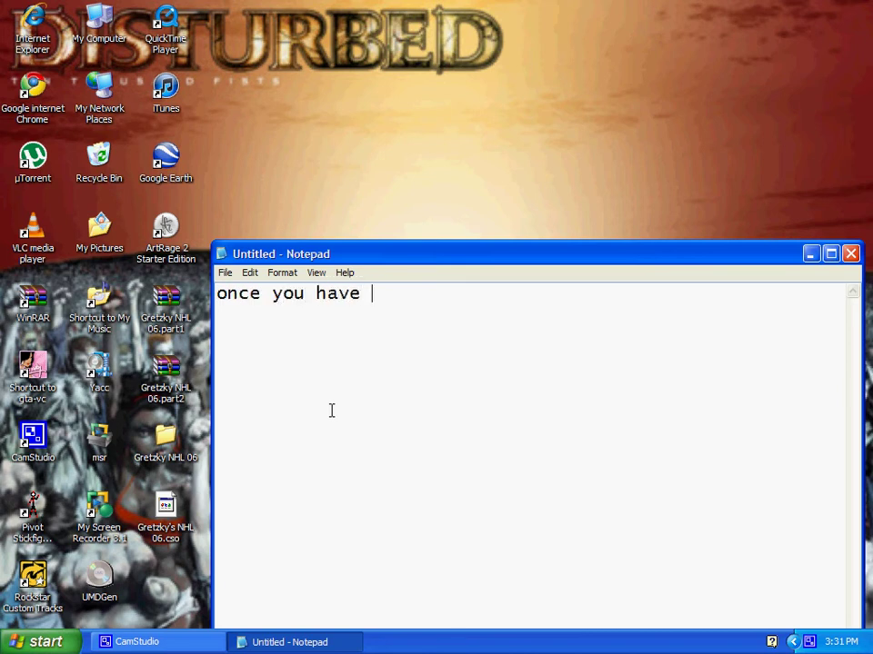
pyautogui.write('those downlo')
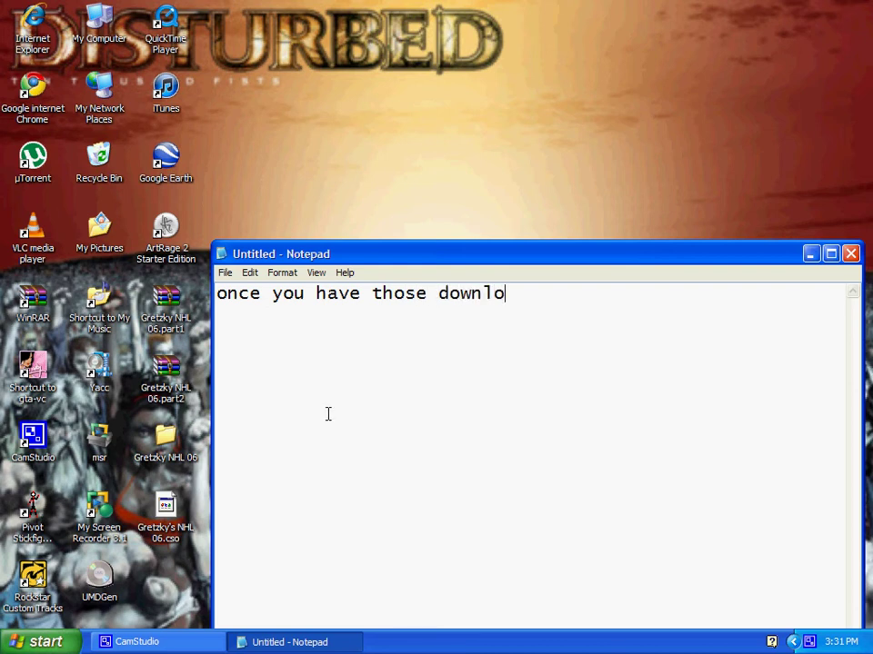
pyautogui.write('ad your ')
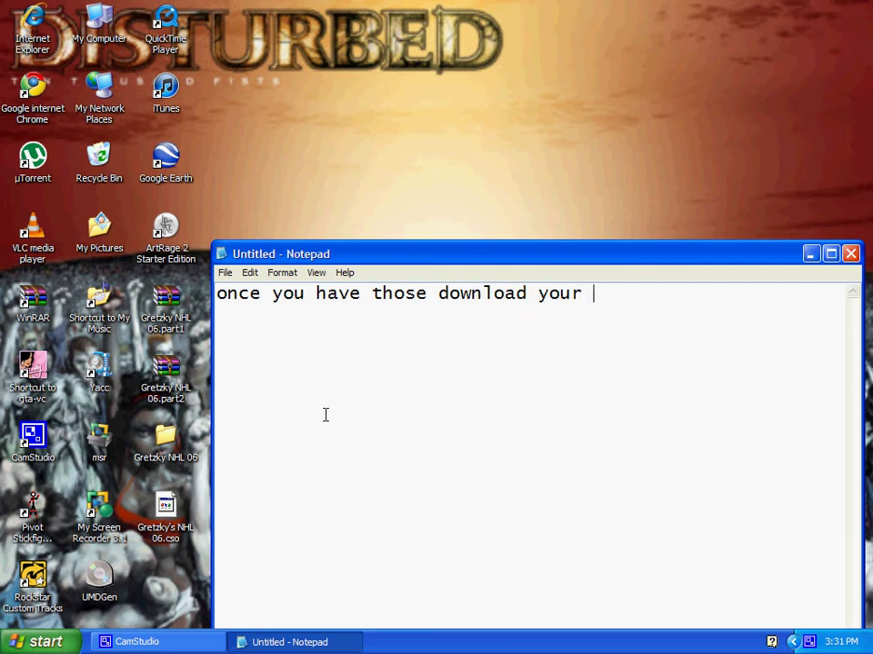
pyautogui.write('game you ')
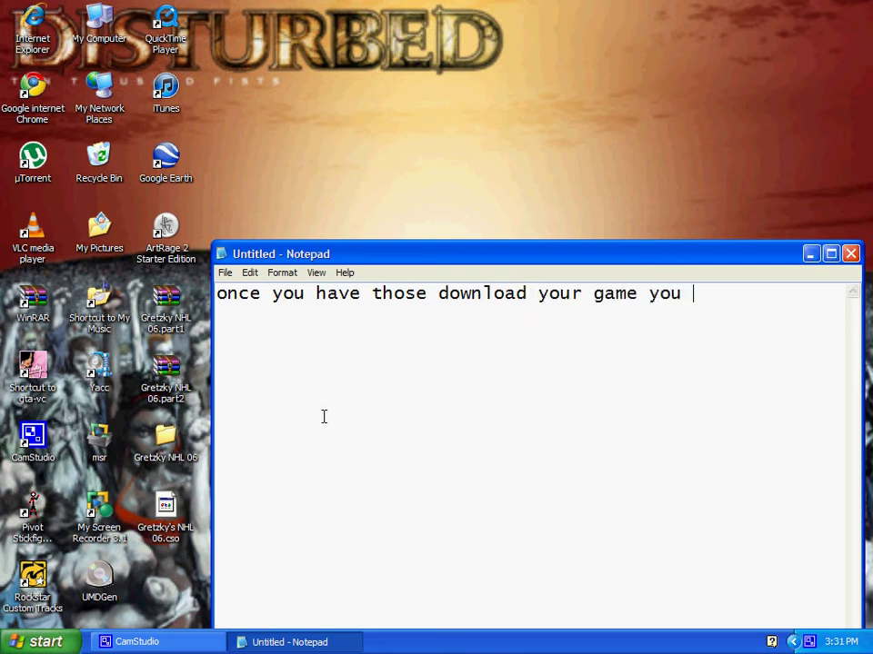
pyautogui.write('want')
pyautogui.press('BackSpace')
pyautogui.press('BackSpace')
pyautogui.press('BackSpace')
pyautogui.press('BackSpace')
pyautogui.press('BackSpace')
pyautogui.press('BackSpace')
pyautogui.press('BackSpace')
pyautogui.press('BackSpace')
pyautogui.press('BackSpace')
pyautogui.press('BackSpace')
pyautogui.press('BackSpace')
pyautogui.press('BackSpace')
pyautogui.press('BackSpace')
pyautogui.press('BackSpace')
pyautogui.press('BackSpace')
pyautogui.press('BackSpace')
pyautogui.press('BackSpace')
pyautogui.press('BackSpace')
pyautogui.press('BackSpace')
pyautogui.press('BackSpace')
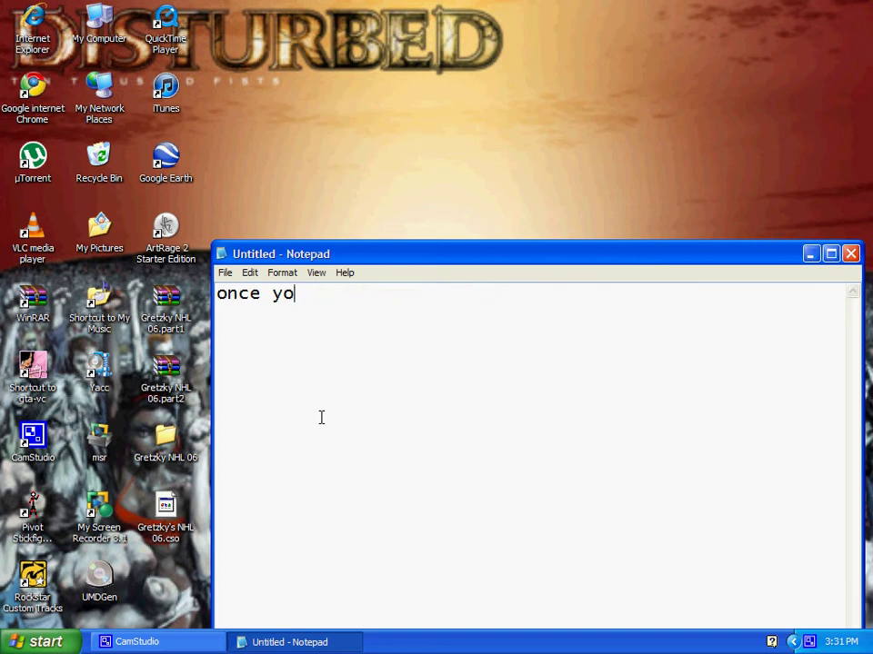
pyautogui.press('BackSpace')
pyautogui.press('BackSpace')
pyautogui.press('BackSpace')
pyautogui.press('BackSpace')
pyautogui.press('BackSpace')
pyautogui.press('BackSpace')
pyautogui.press('BackSpace')
pyautogui.write('iam ')
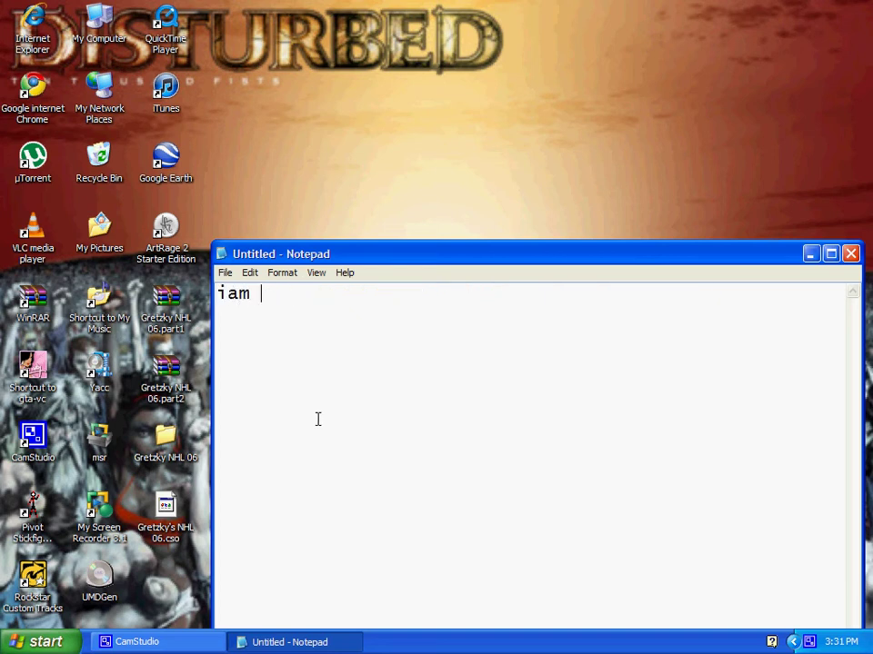
pyautogui.write('goo')
pyautogui.press('BackSpace')
pyautogui.write('ing to ')
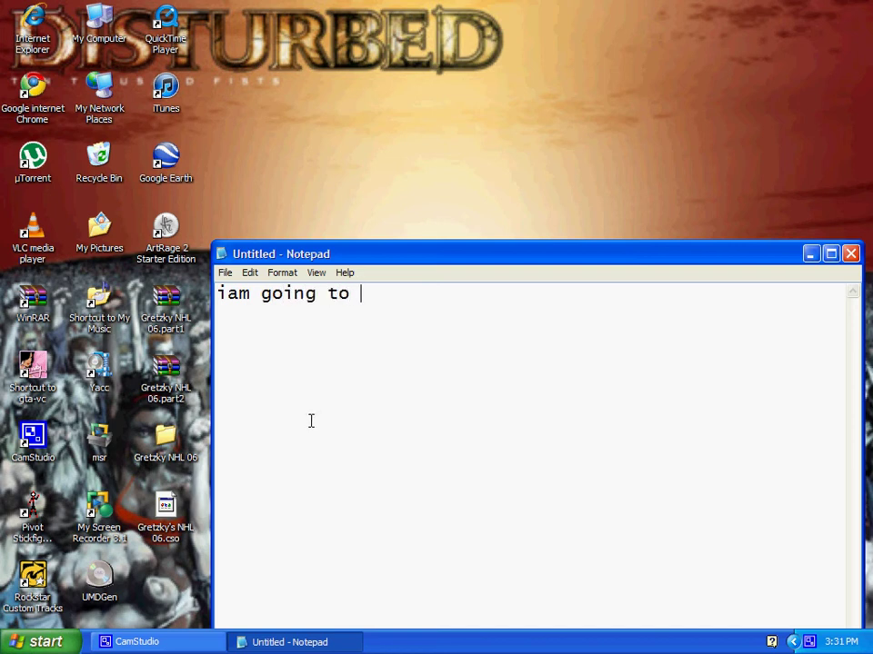
pyautogui.write('use nhl')
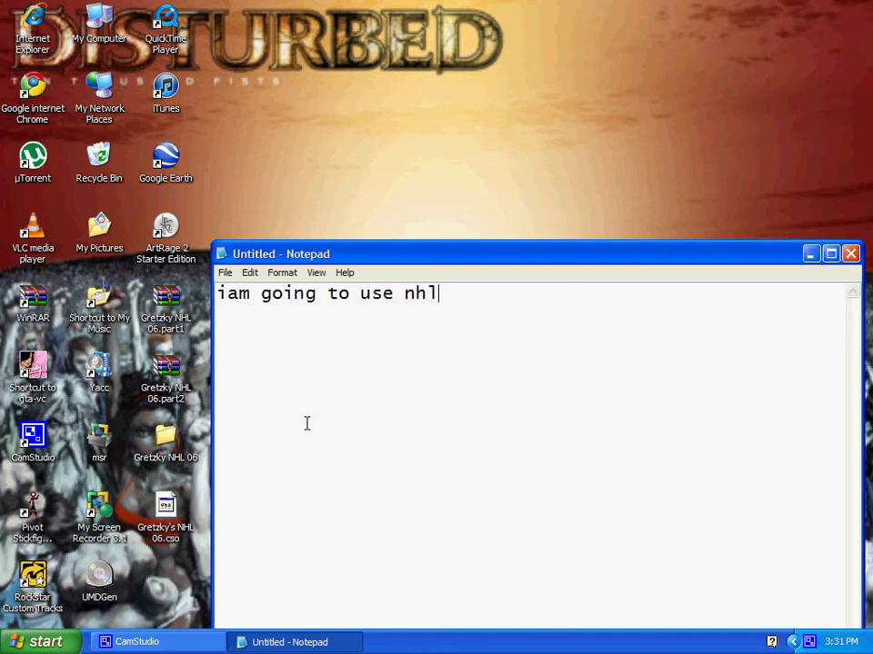
pyautogui.press('BackSpace')
pyautogui.press('BackSpace')
pyautogui.press('BackSpace')
pyautogui.write('gretzk')
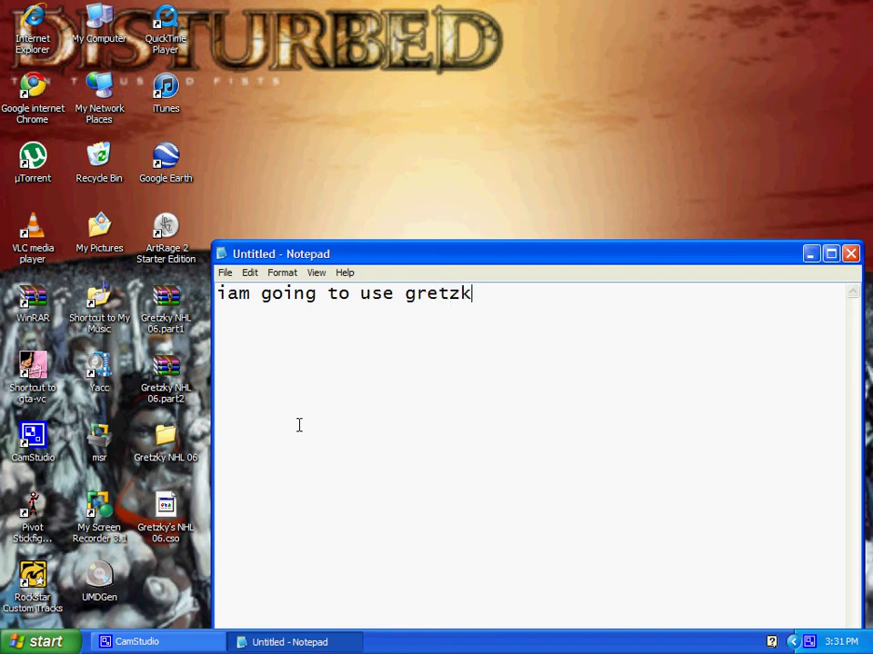
pyautogui.write('y nhl 06')
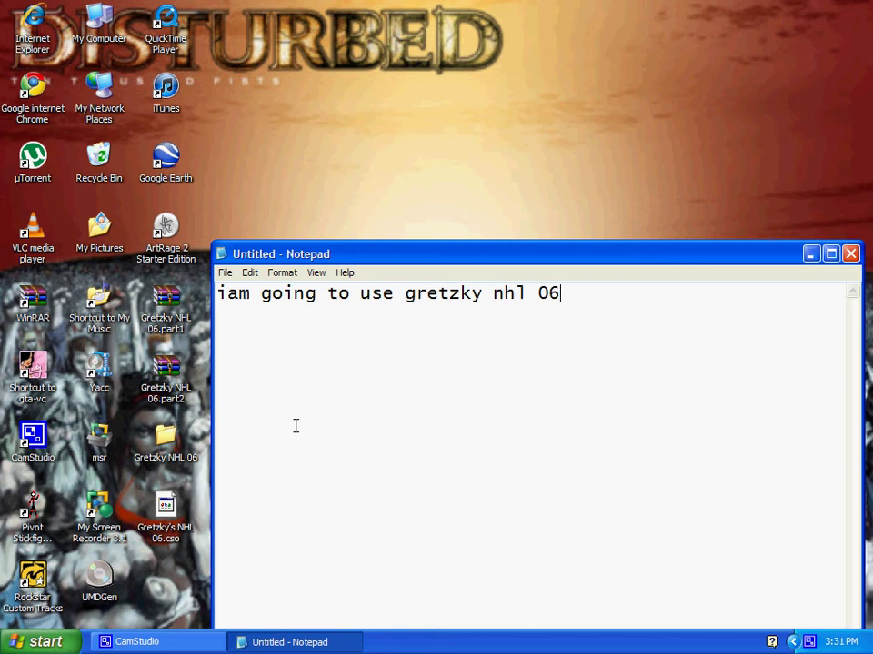
pyautogui.press('BackSpace')
pyautogui.press('BackSpace')
pyautogui.press('BackSpace')
pyautogui.press('BackSpace')
pyautogui.press('BackSpace')
pyautogui.press('BackSpace')
pyautogui.press('BackSpace')
pyautogui.press('BackSpace')
pyautogui.press('BackSpace')
pyautogui.press('BackSpace')
pyautogui.press('BackSpace')
pyautogui.press('BackSpace')
pyautogui.press('BackSpace')
pyautogui.press('BackSpace')
pyautogui.press('BackSpace')
pyautogui.press('BackSpace')
pyautogui.press('BackSpace')
pyautogui.press('BackSpace')
pyautogui.press('BackSpace')
pyautogui.press('BackSpace')
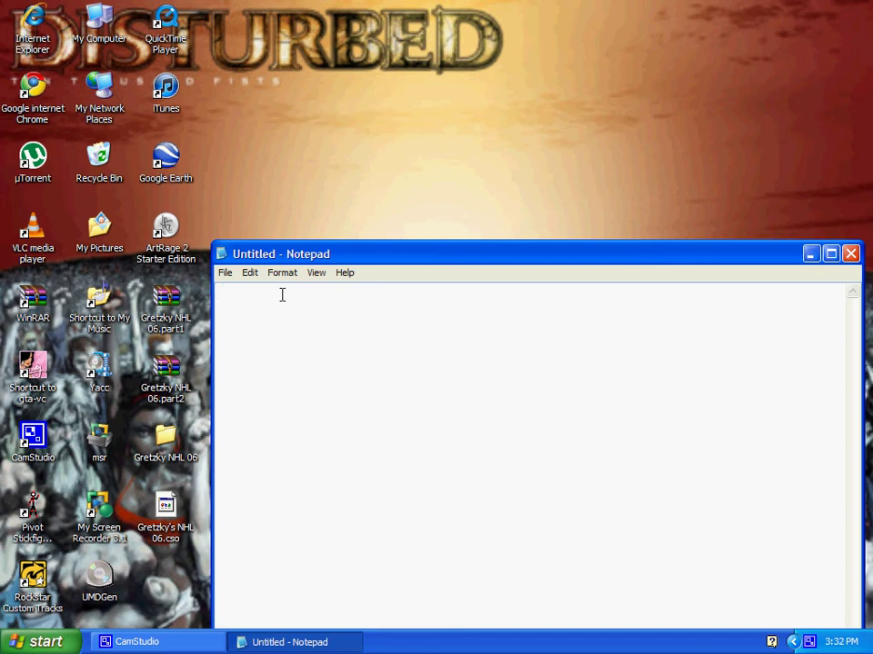
# Caption 'open umd gen', move Notepad to the top right, and select the UMDGen shortcut
pyautogui.write('open umd gen')
pyautogui.moveTo(394, 256); pyautogui.dragTo(664, 4)
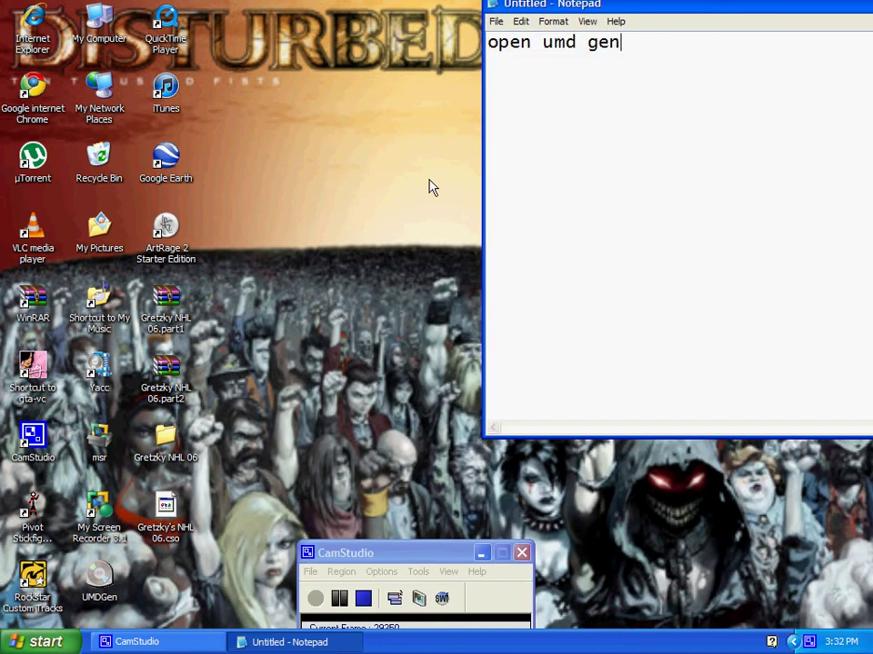
pyautogui.click(101, 587)
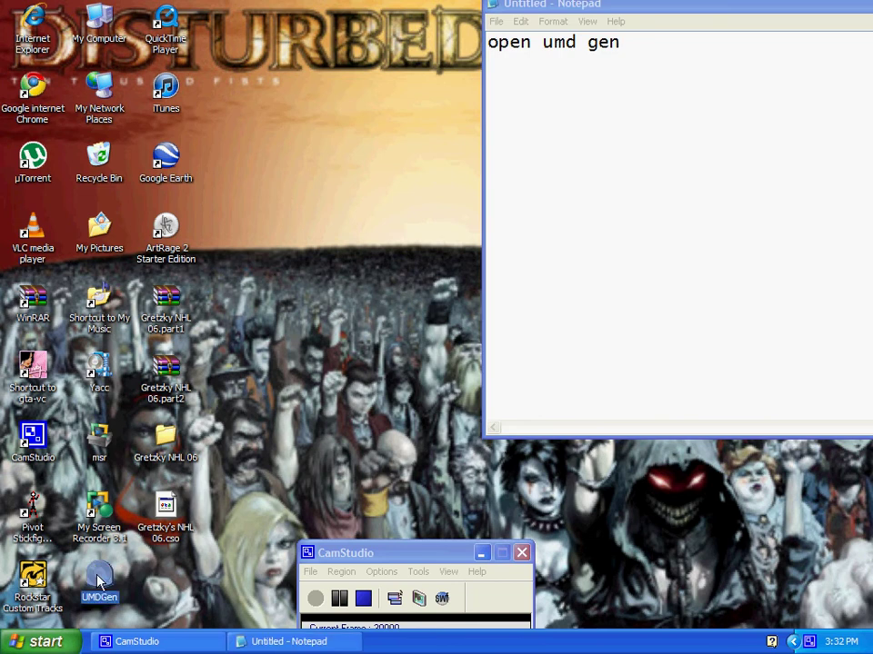
# Launch UMDGen and move its window aside to uncover the caption
pyautogui.doubleClick(100, 583)
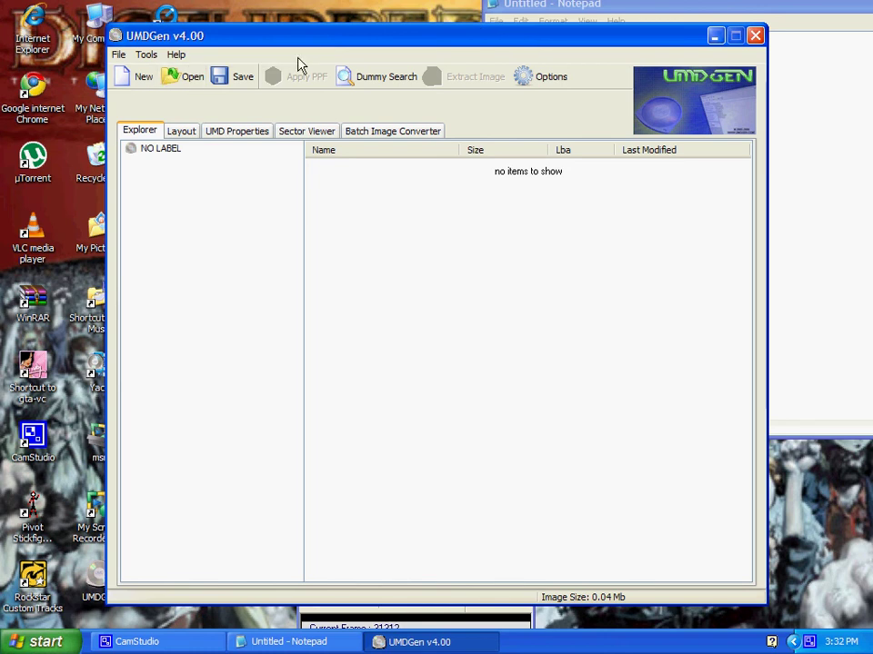
pyautogui.moveTo(330, 38); pyautogui.dragTo(458, 6)
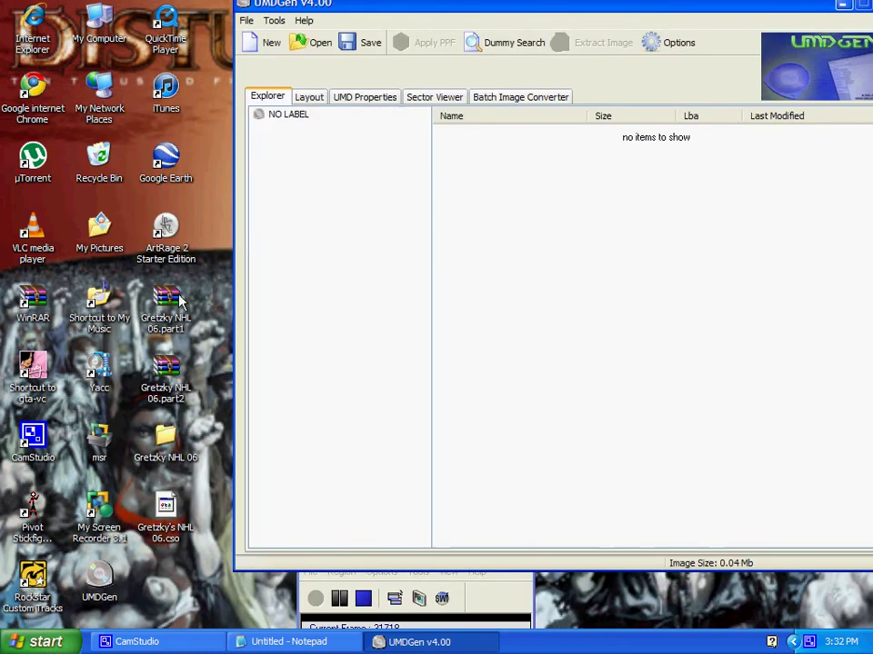
pyautogui.moveTo(747, 12); pyautogui.dragTo(617, 88)
# Change the caption to 'the put the game on your desktop' and shift UMDGen right
pyautogui.click(625, 43)
pyautogui.moveTo(626, 42); pyautogui.dragTo(272, 88)
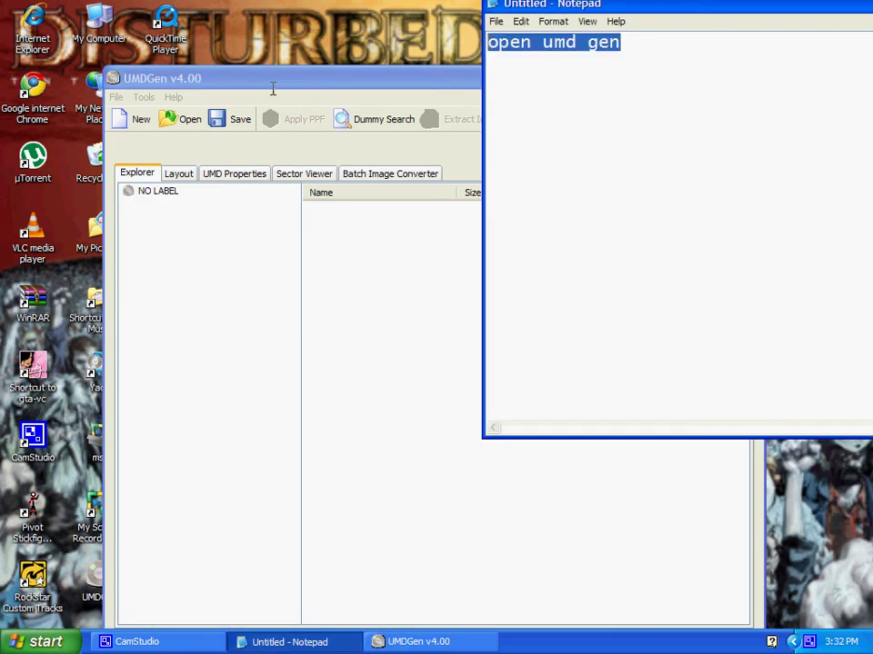
pyautogui.write('the ')
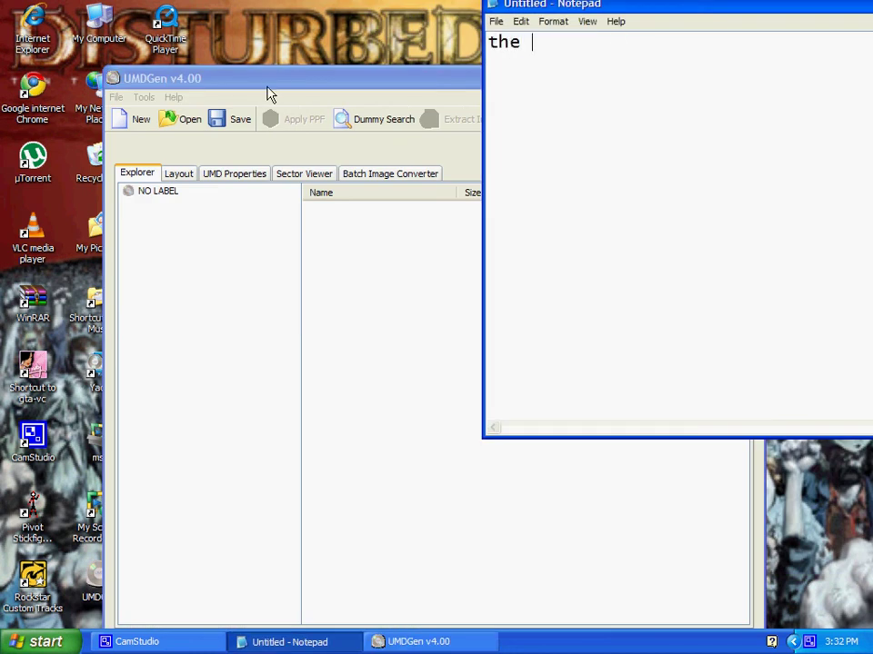
pyautogui.write('ge')
pyautogui.press('BackSpace')
pyautogui.write('put the game on')
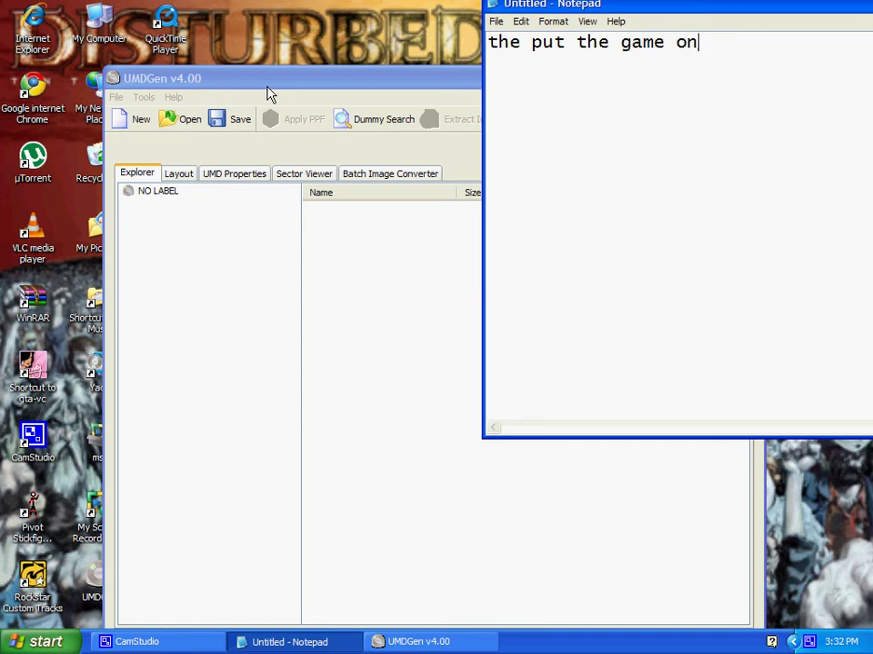
pyautogui.write(' your desktop')
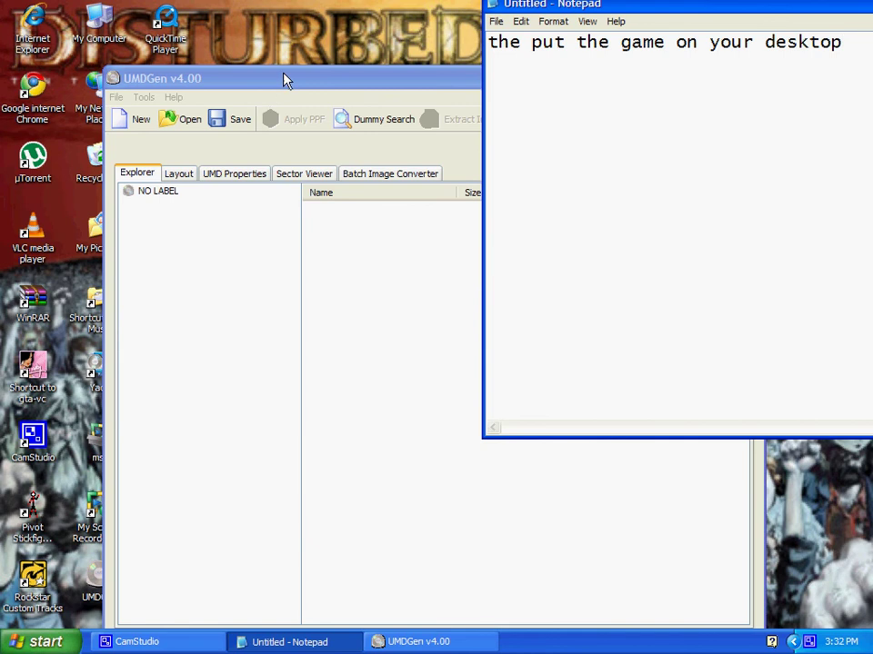
pyautogui.moveTo(284, 80); pyautogui.dragTo(549, 90)
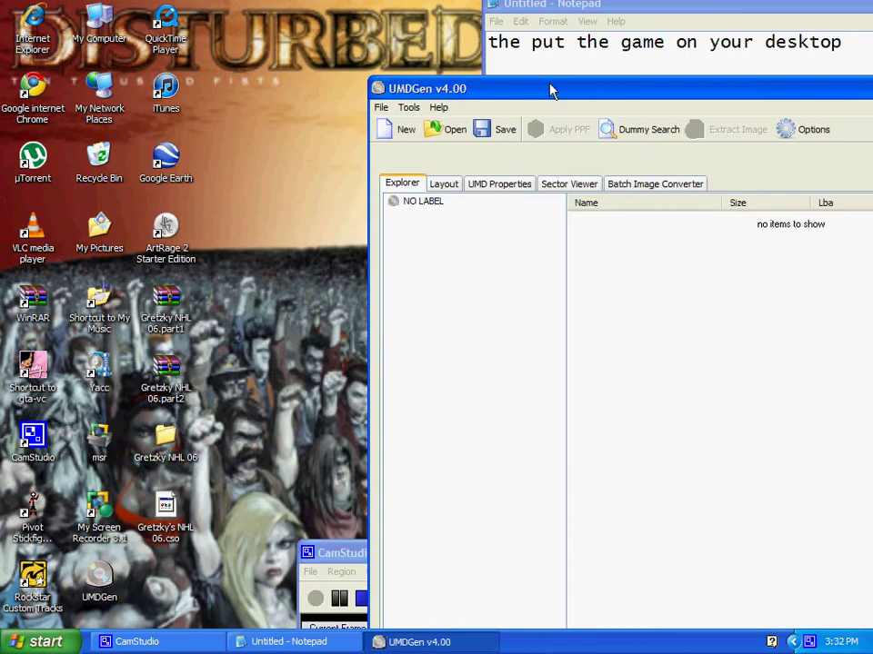
# Copy PSP_GAME and UMD_DATA from Gretzky NHL 06 > Gretzky NHL 06 onto the desktop
pyautogui.click(171, 460)
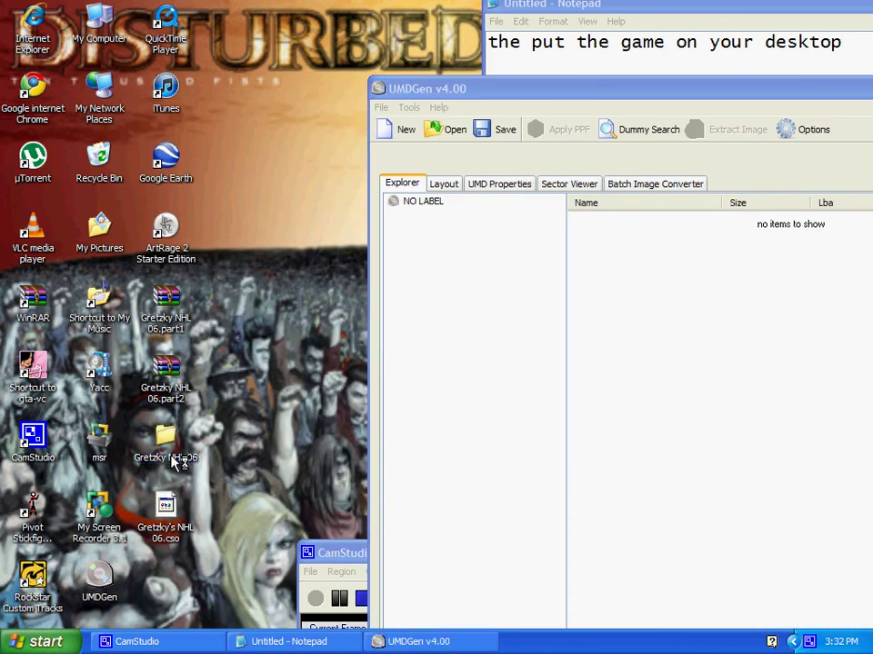
pyautogui.doubleClick(173, 462)
pyautogui.doubleClick(292, 161)
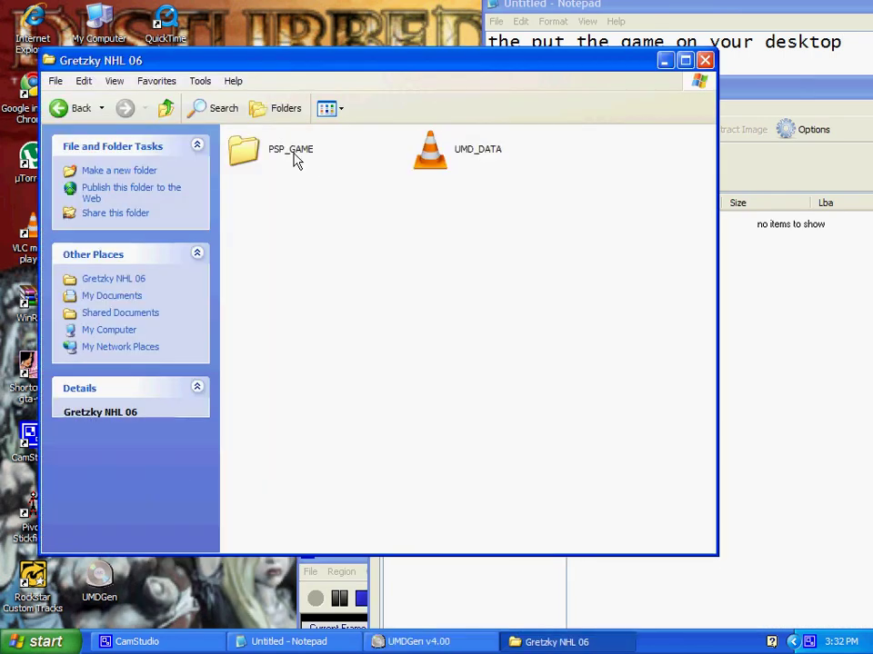
pyautogui.moveTo(555, 194); pyautogui.dragTo(254, 145)
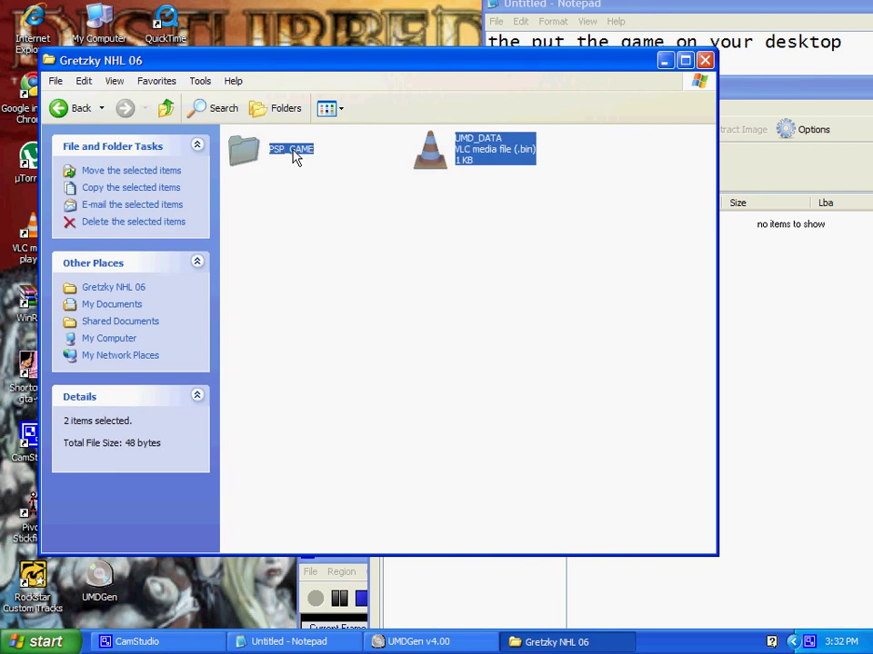
pyautogui.rightClick(295, 152)
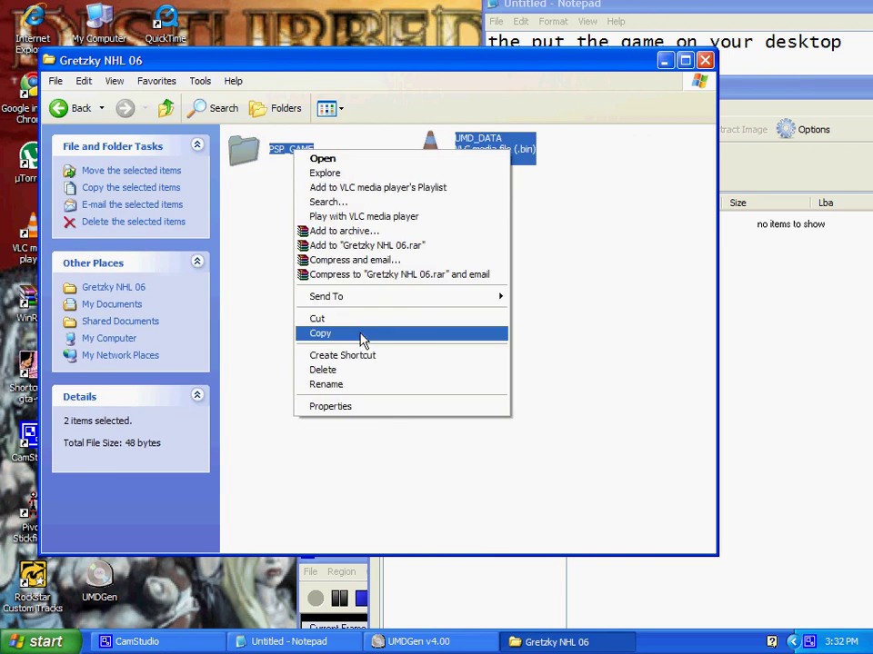
pyautogui.click(361, 333)
pyautogui.rightClick(294, 25)
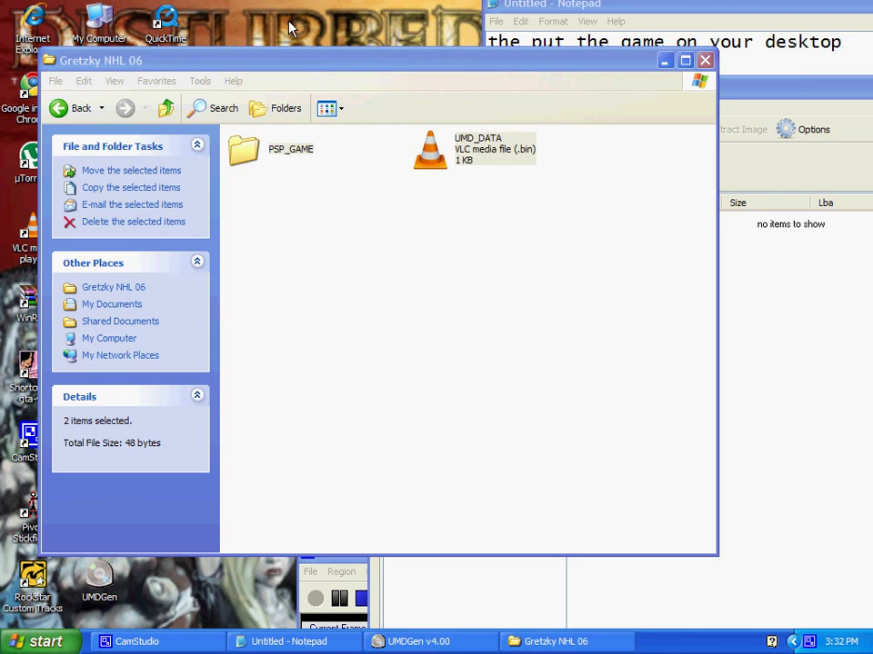
pyautogui.click(326, 67)
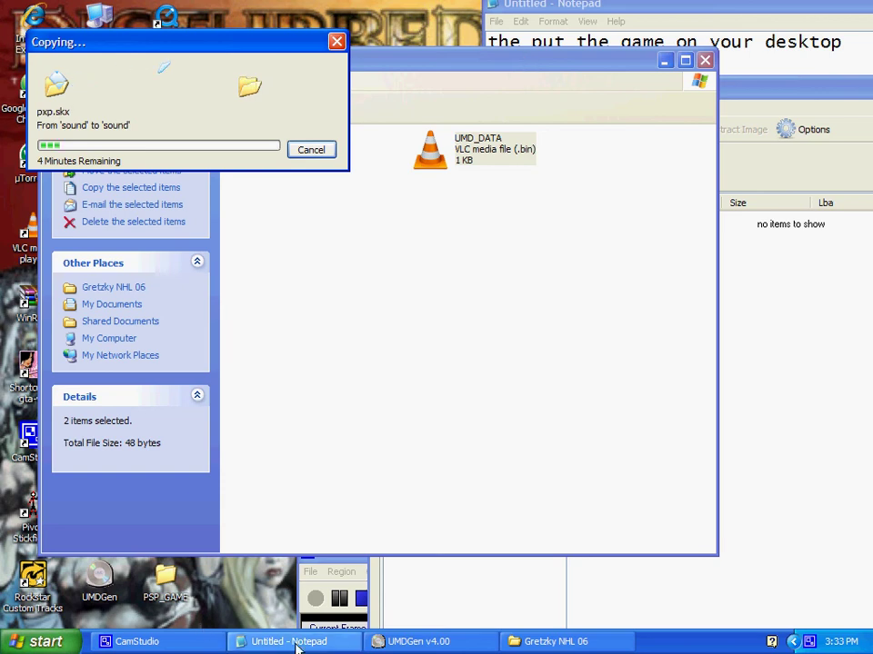
# Bring the Gretzky NHL 06 folder window back forward and move it aside
pyautogui.click(164, 640)
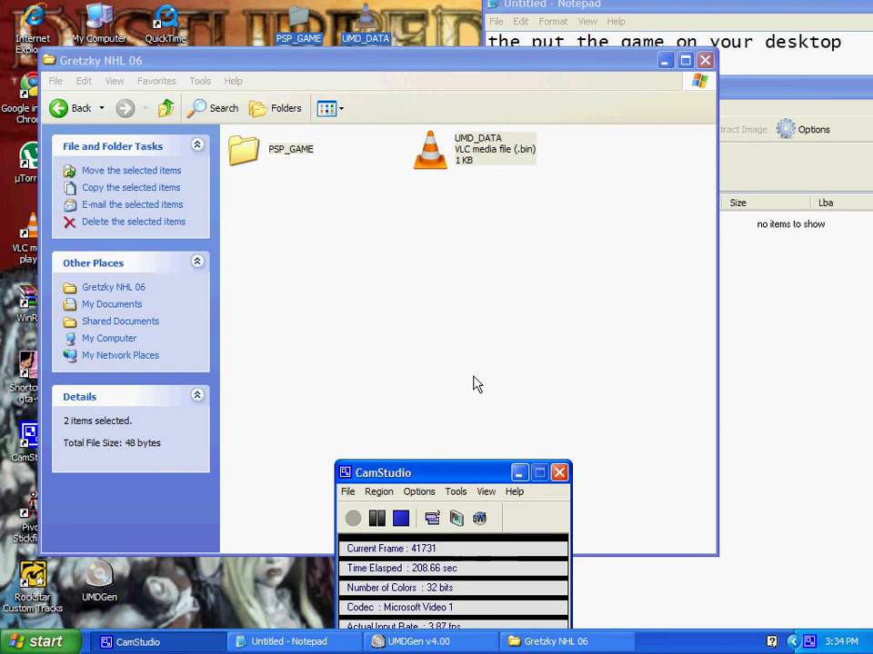
pyautogui.click(733, 18)
pyautogui.click(468, 83)
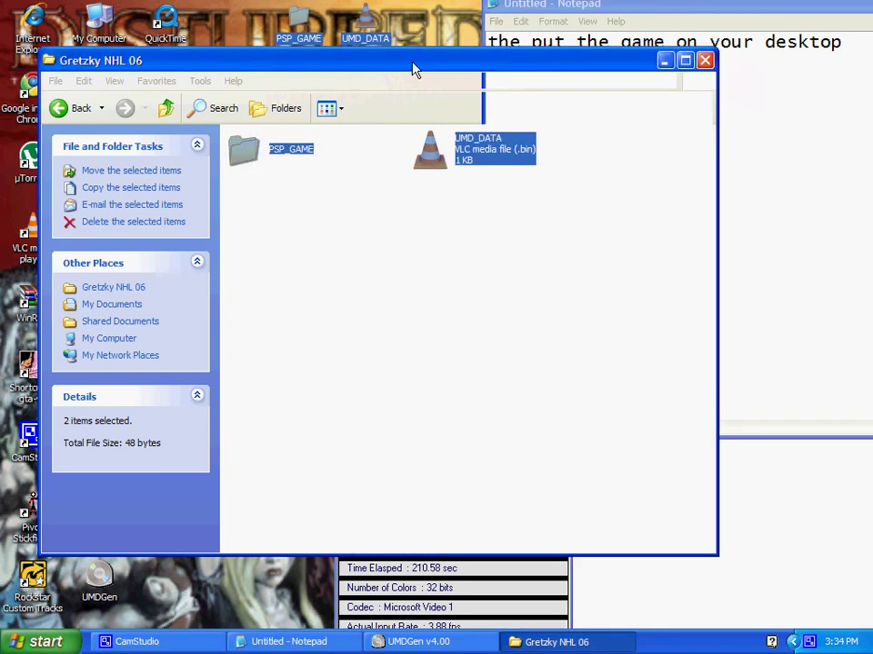
pyautogui.moveTo(413, 68); pyautogui.dragTo(310, 103)
# Close the folder window and change the caption to 'then copy them to your umd gen'
pyautogui.click(605, 91)
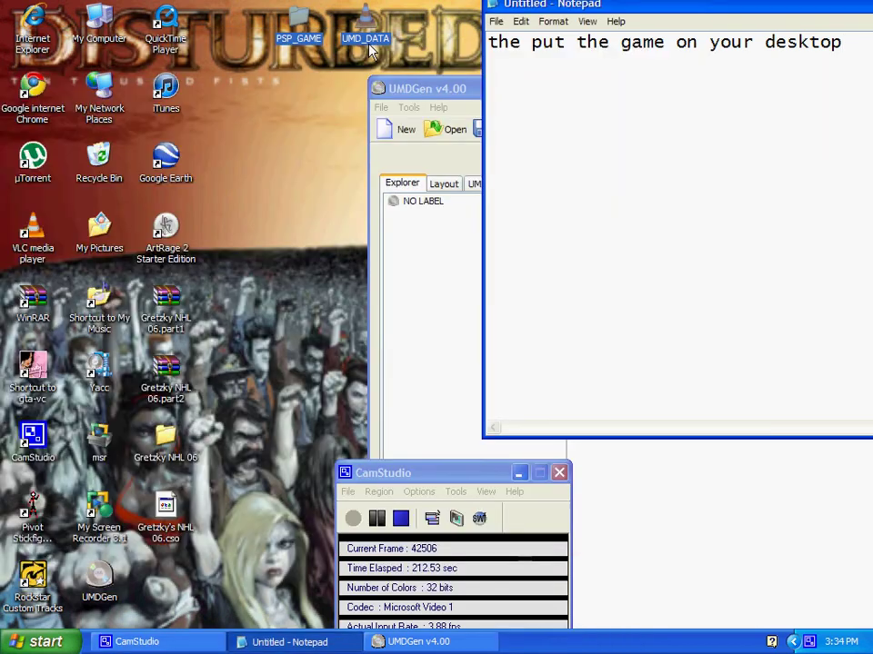
pyautogui.hotkey('ctrl', 'a')
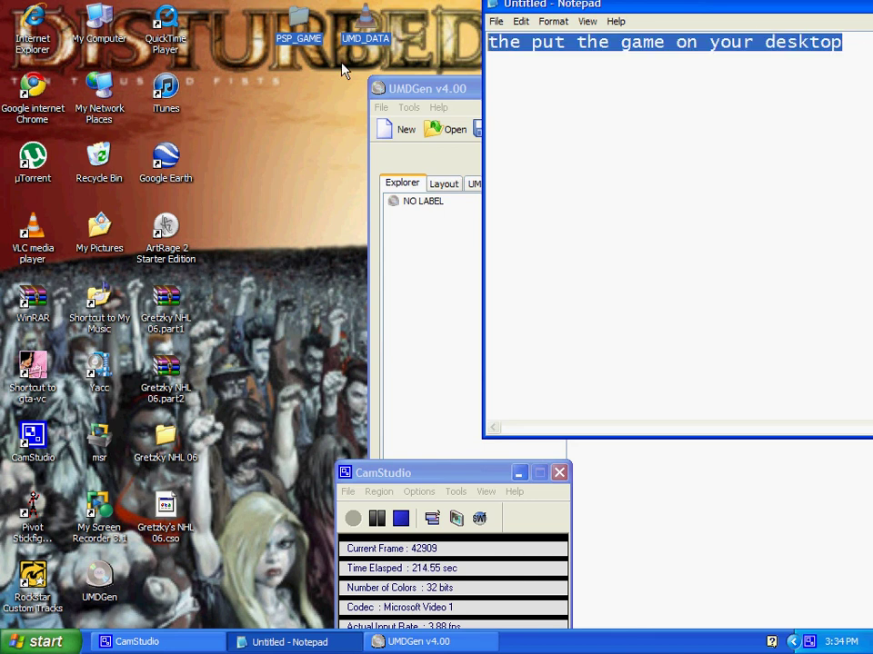
pyautogui.press('BackSpace')
pyautogui.write('then ')
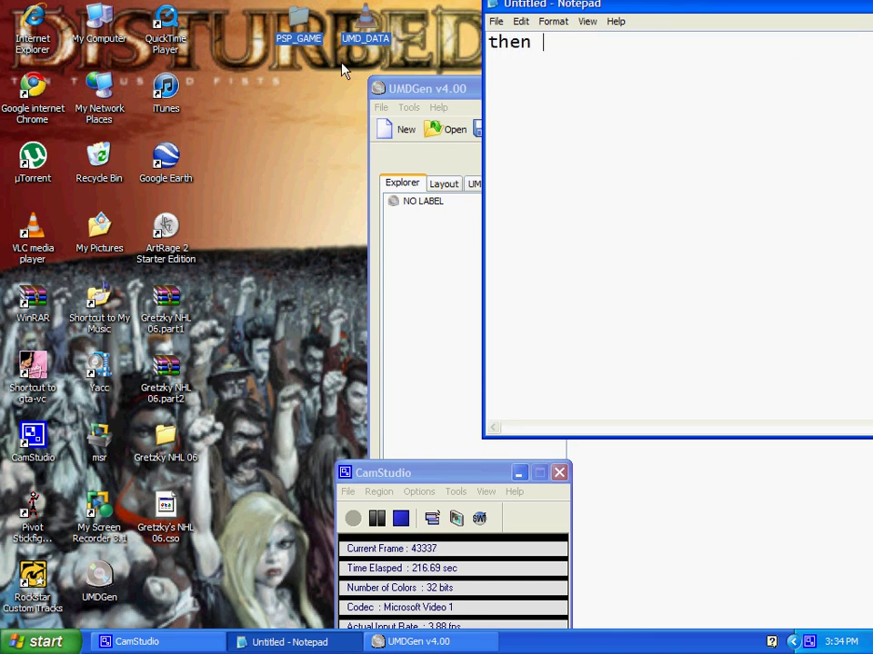
pyautogui.write('copy th')
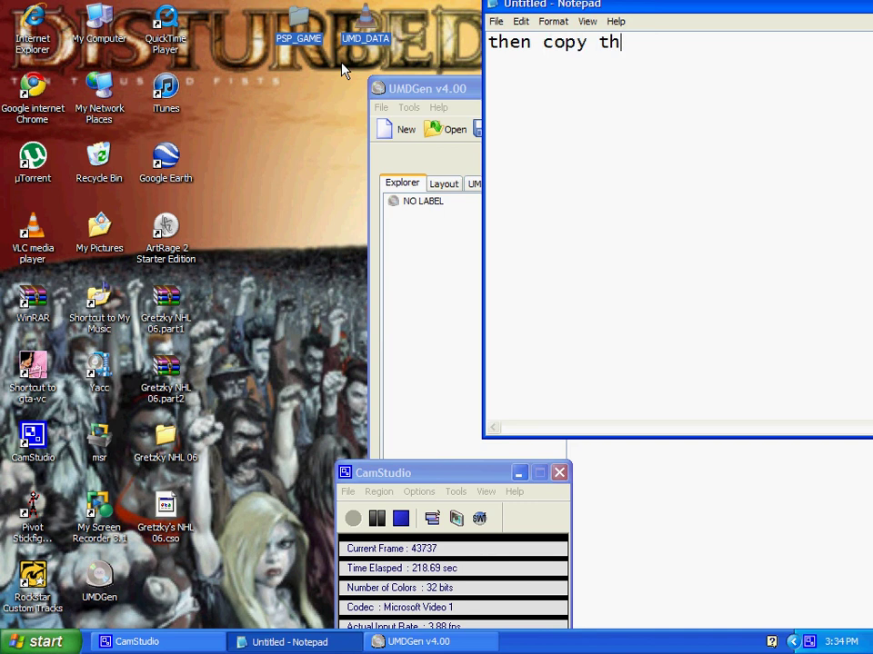
pyautogui.write('em to ')
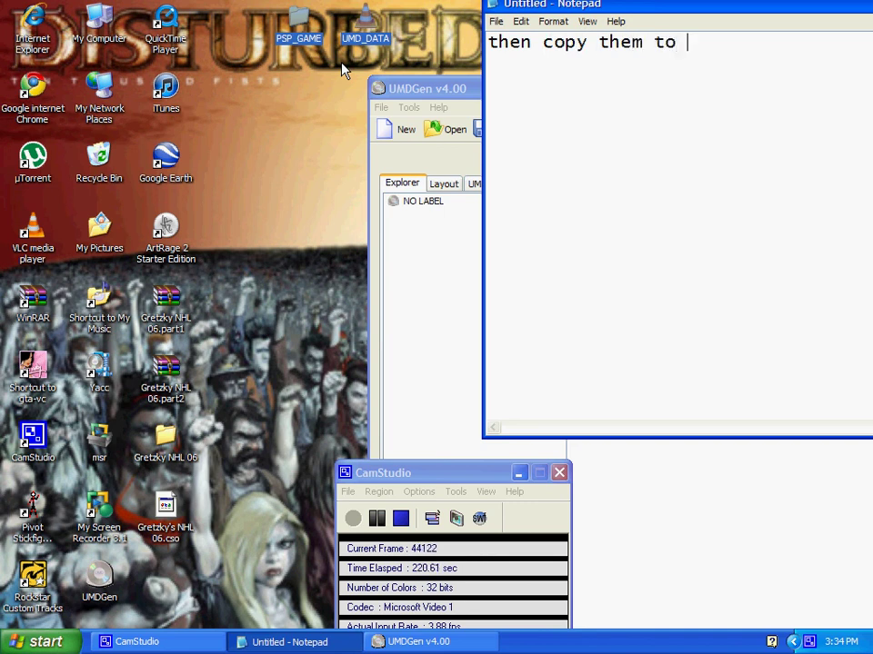
pyautogui.write('your ')
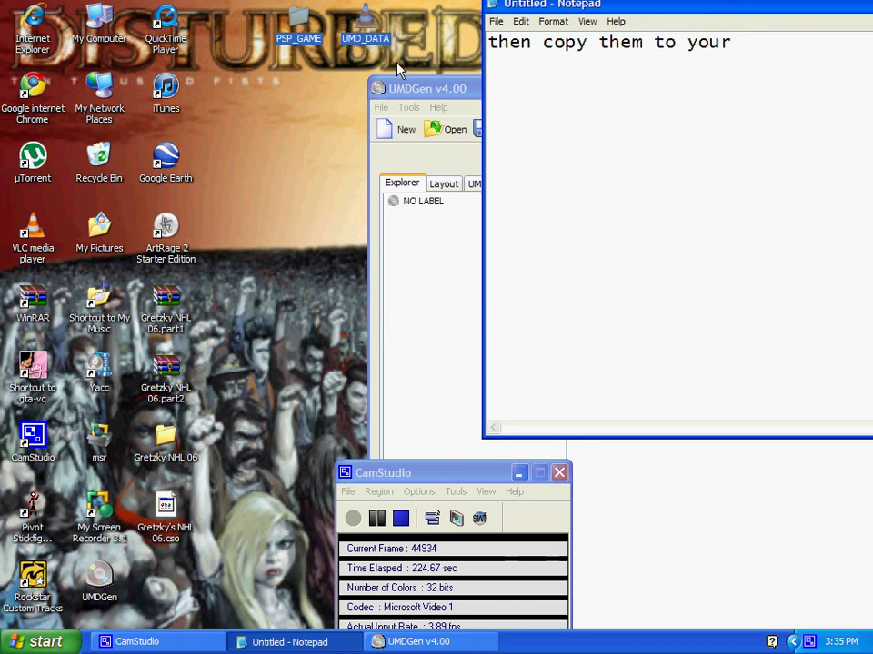
pyautogui.write('umd ')
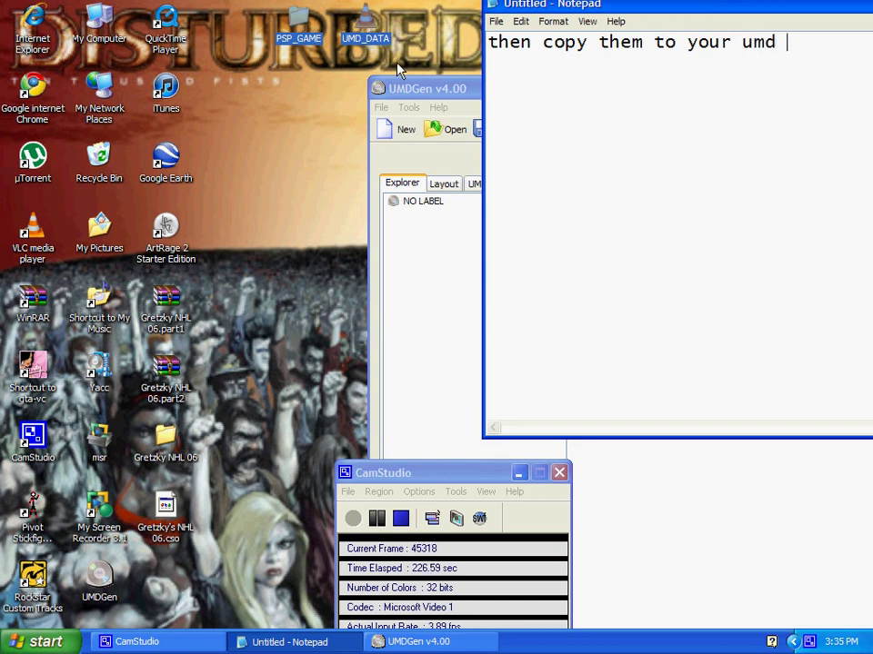
pyautogui.write('gen')
# Drag PSP_GAME and UMD_DATA into UMDGen's file list, then clear the caption and start 'click'
pyautogui.click(306, 30)
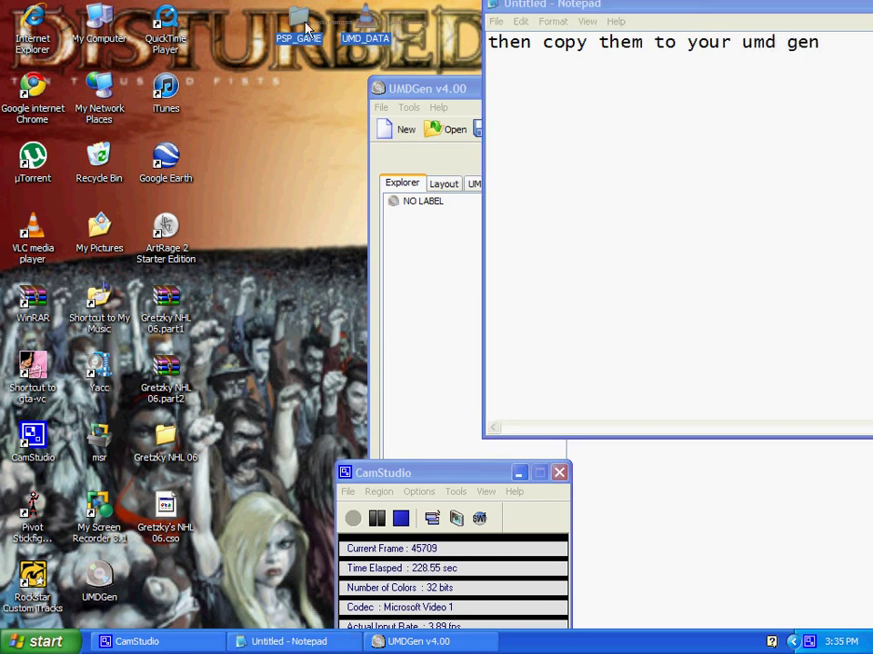
pyautogui.moveTo(306, 30); pyautogui.dragTo(655, 267)
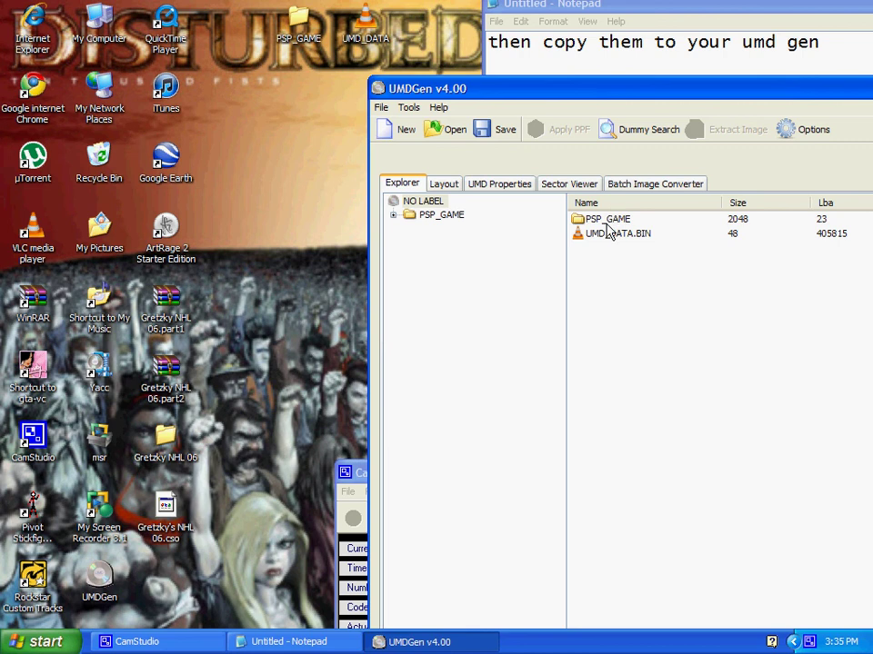
pyautogui.click(845, 39)
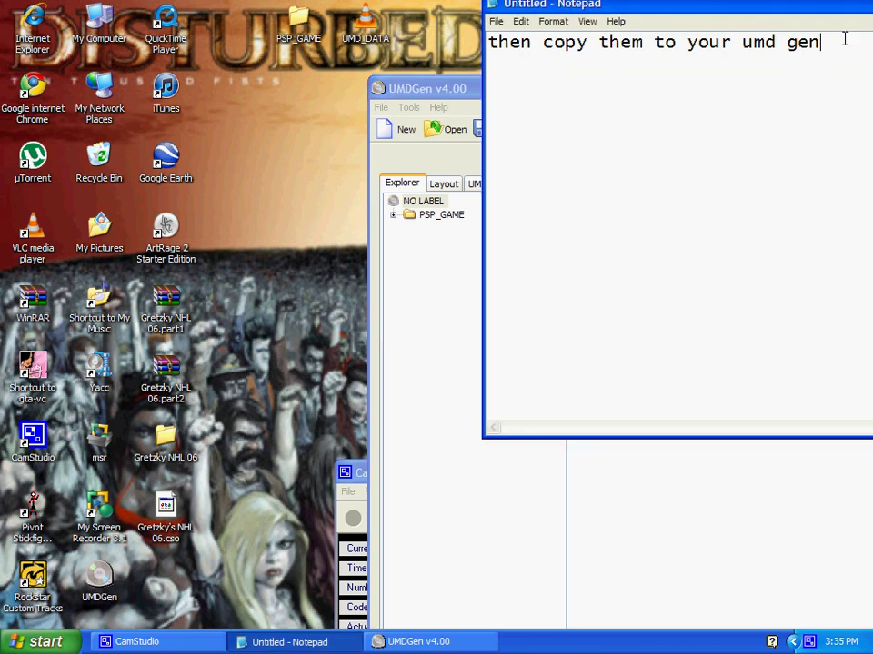
pyautogui.hotkey('ctrl', 'a')
pyautogui.press('Delete')
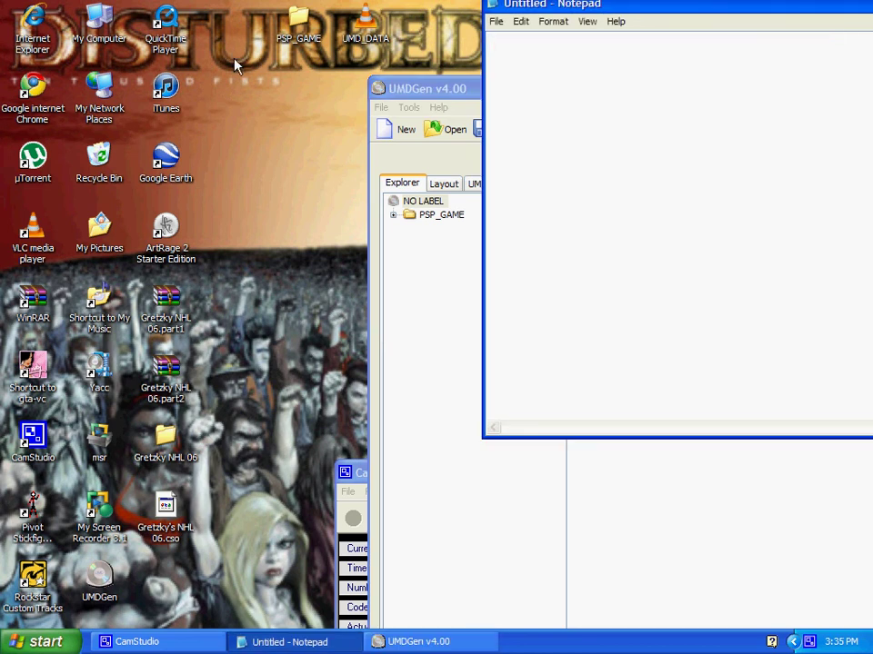
pyautogui.write('click ')
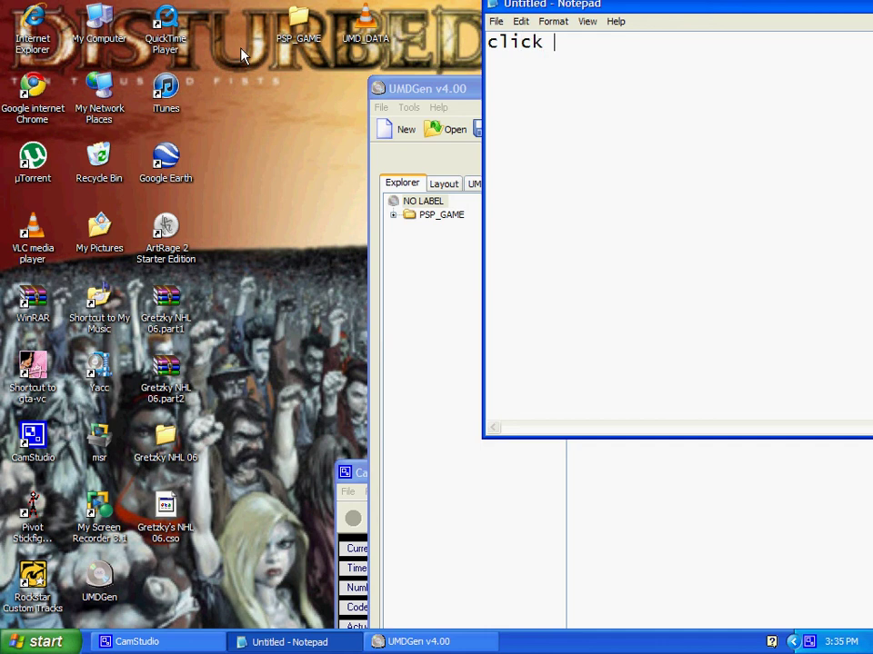
pyautogui.write('a')
pyautogui.press('BackSpace')
# Extend the caption to 'click save uncompressed' while showing UMDGen's save format choices
pyautogui.write('save')
pyautogui.click(427, 88)
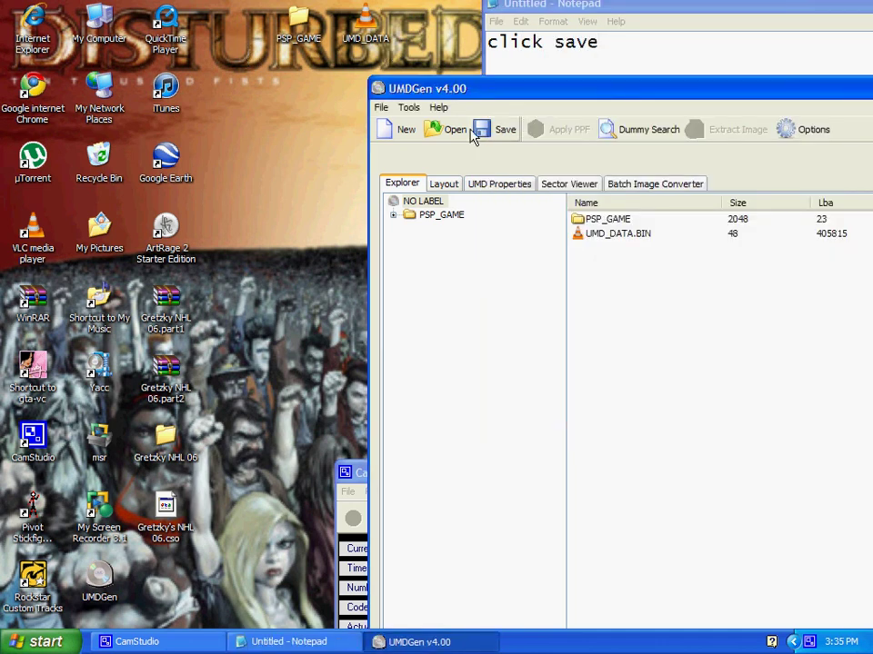
pyautogui.click(495, 132)
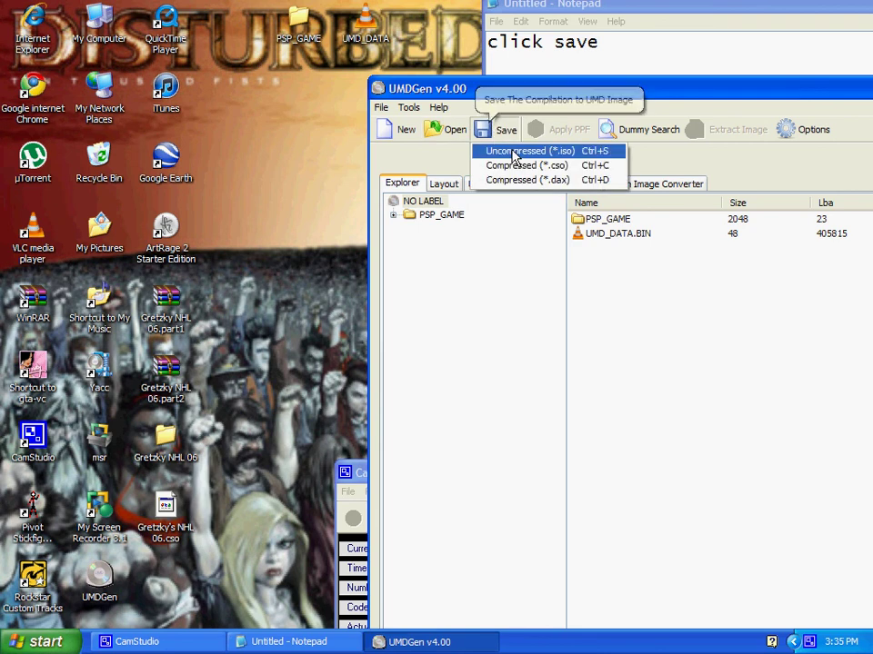
pyautogui.click(615, 40)
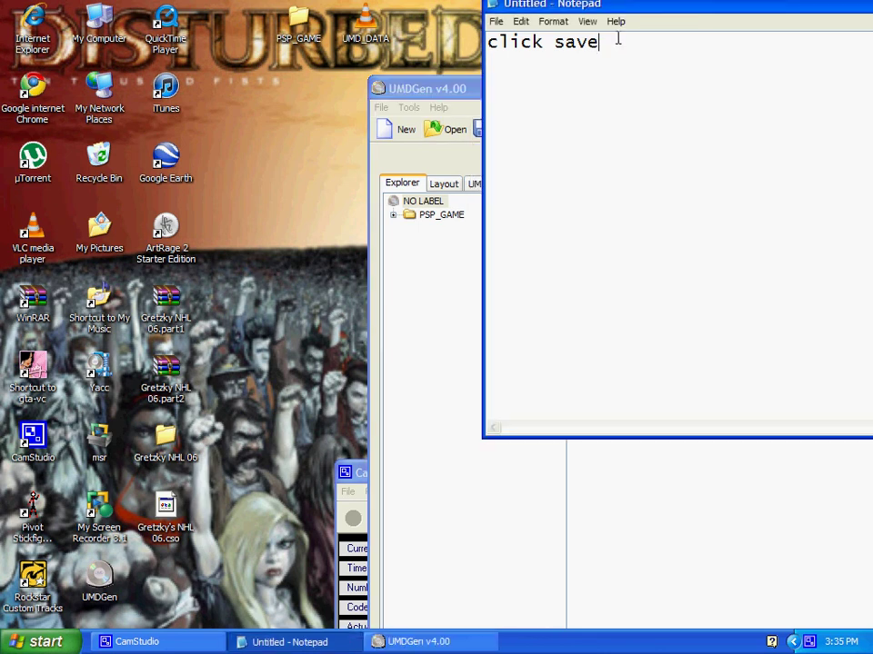
pyautogui.write('uncompree')
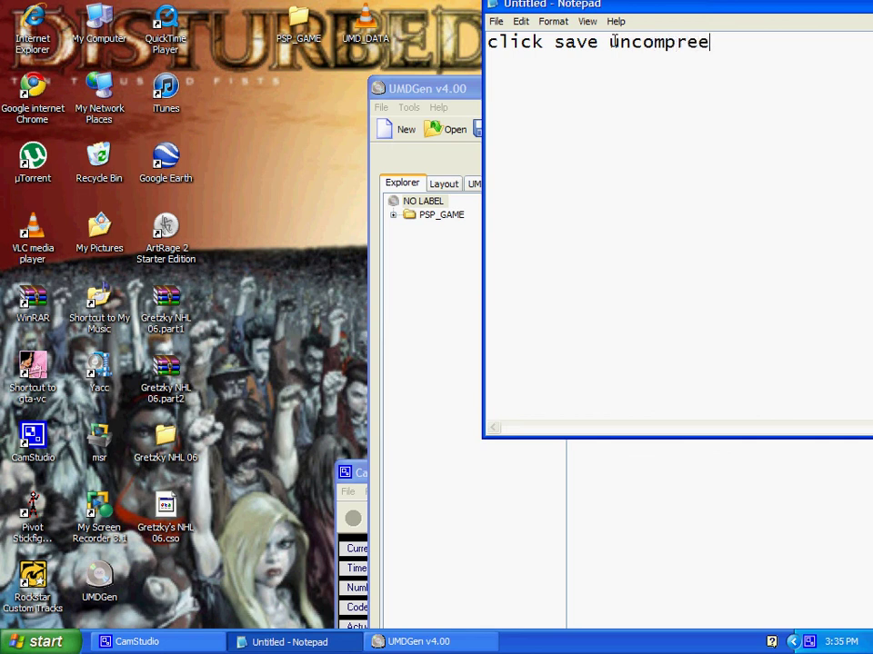
pyautogui.press('BackSpace')
pyautogui.write('ssed')
# Save as an uncompressed ISO named 'gretzky's nhl 06 #' on the Desktop
pyautogui.click(469, 128)
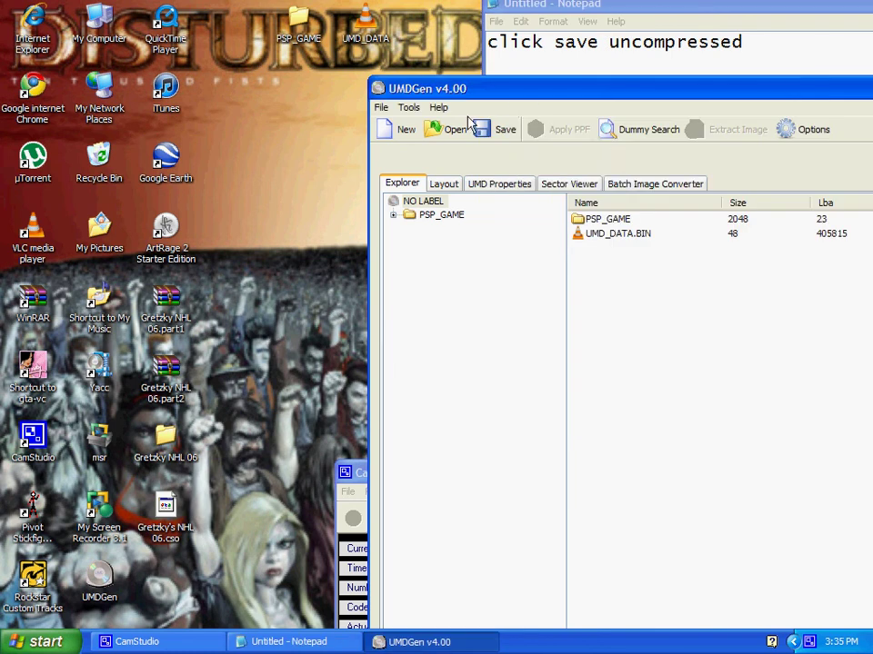
pyautogui.click(503, 132)
pyautogui.click(517, 151)
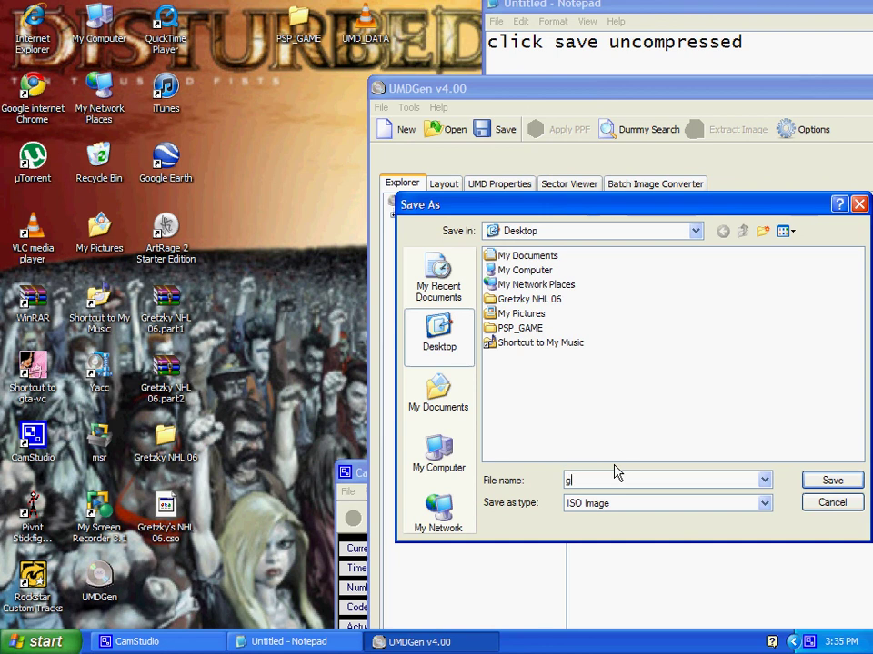
pyautogui.write("gretzky's nhl 06 #2")
pyautogui.click(846, 481)
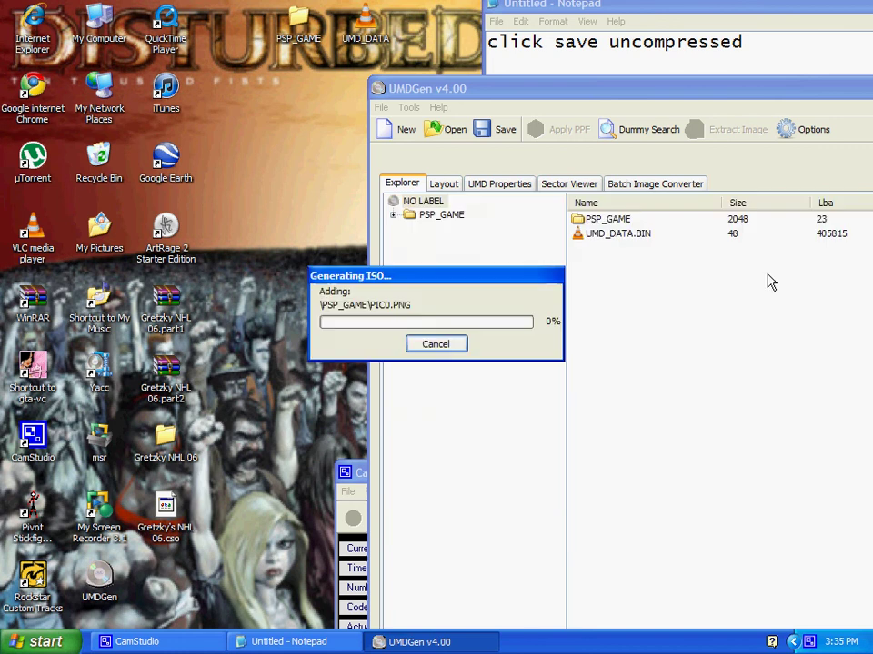
# Pause and resume recording, then rewrite the caption as 'after that put it into your yacc'
pyautogui.click(211, 647)
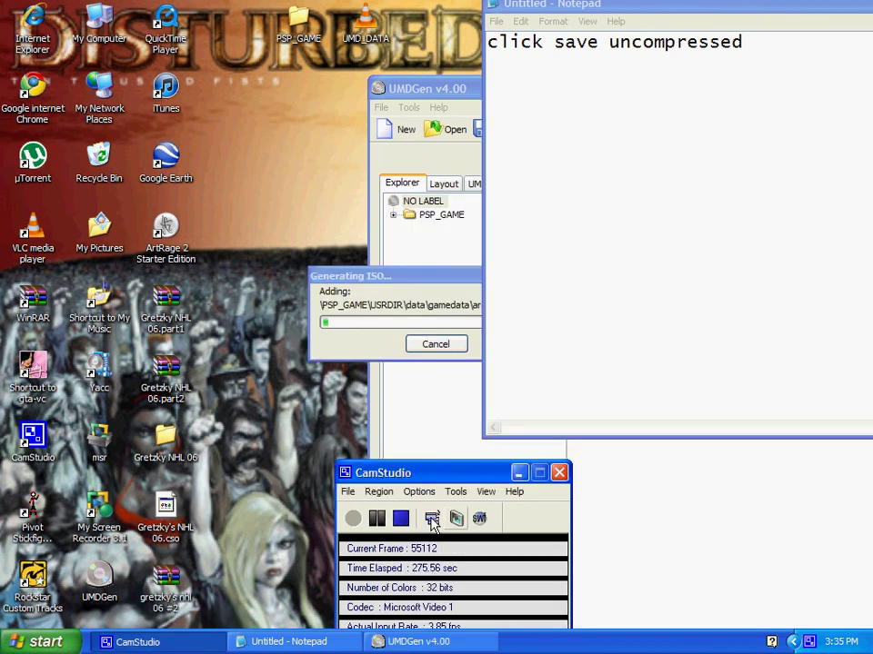
pyautogui.click(375, 519)
pyautogui.click(356, 520)
pyautogui.click(717, 9)
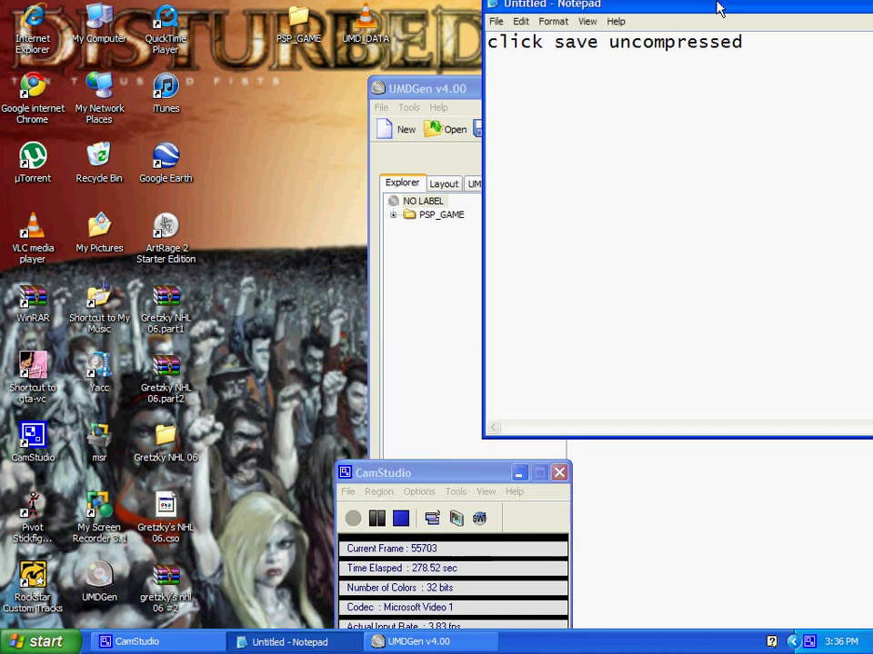
pyautogui.moveTo(745, 44); pyautogui.dragTo(419, 77)
pyautogui.press('BackSpace')
pyautogui.write('a')
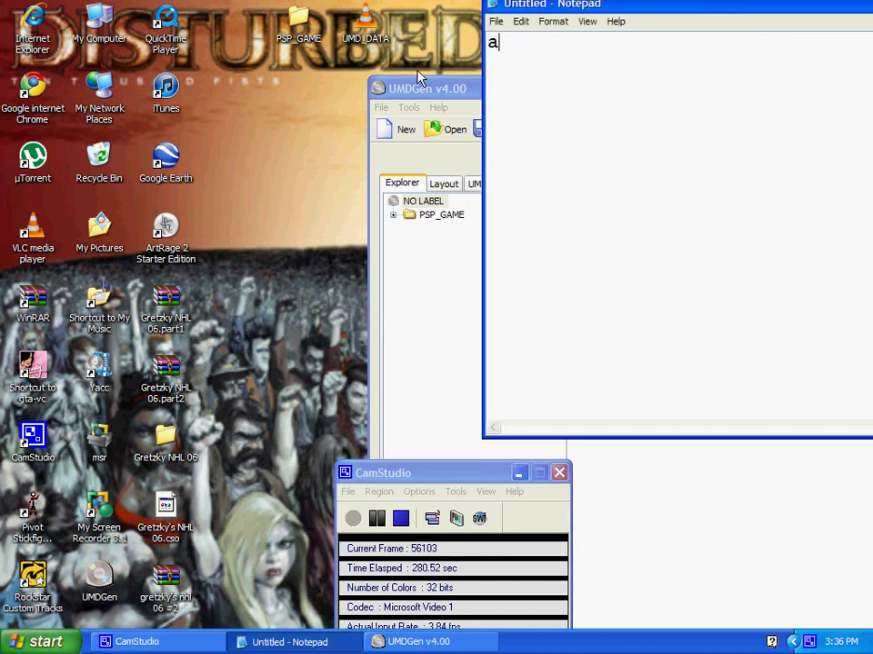
pyautogui.write('fter t')
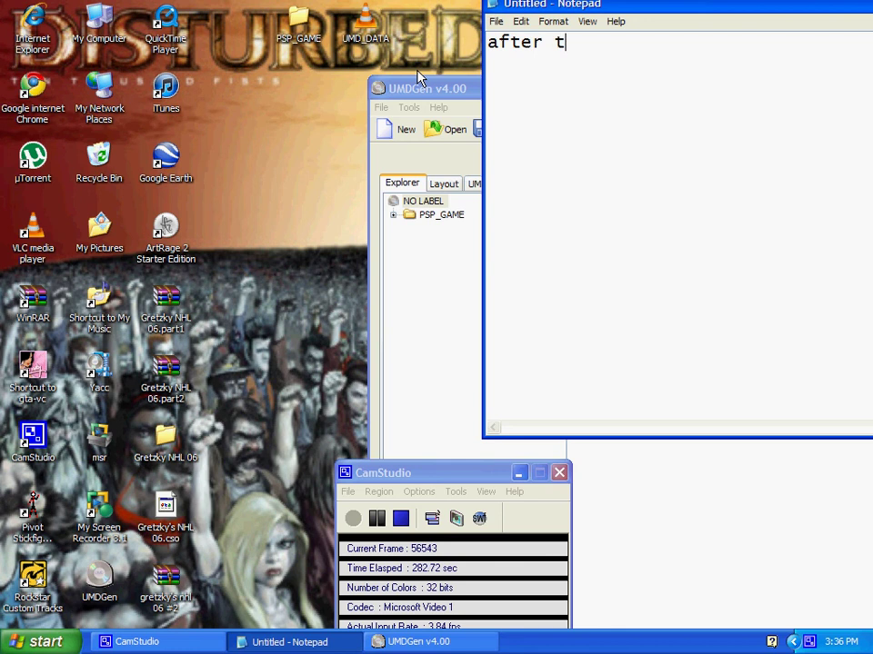
pyautogui.write('hat put')
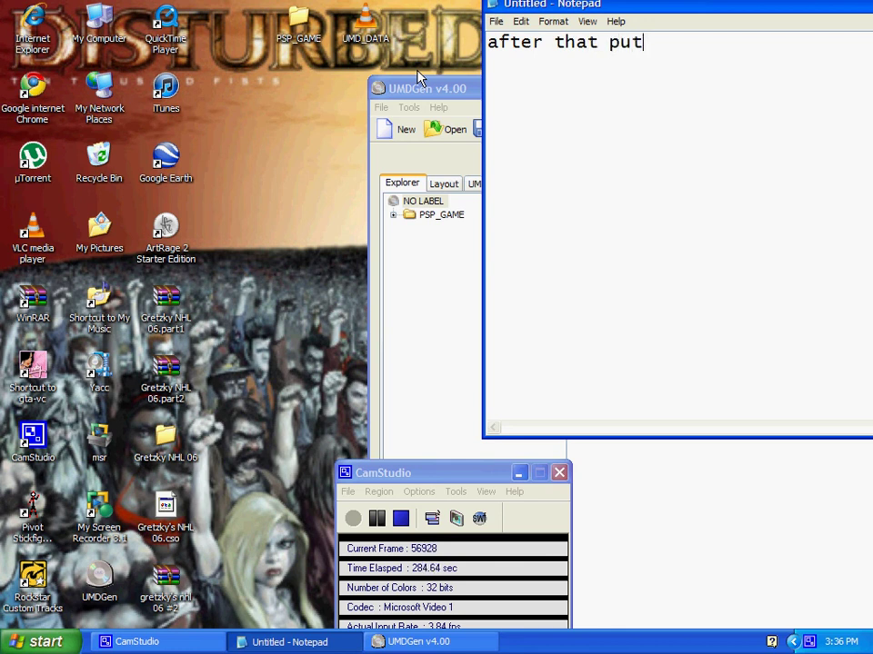
pyautogui.write(' it i')
pyautogui.write('not')
pyautogui.press('BackSpace')
pyautogui.press('BackSpace')
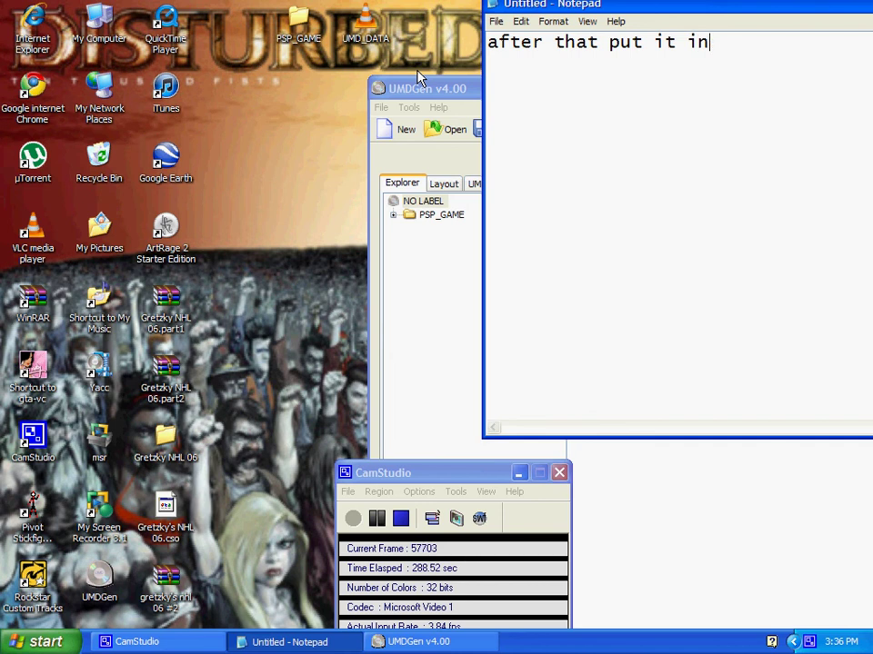
pyautogui.write('to your ')
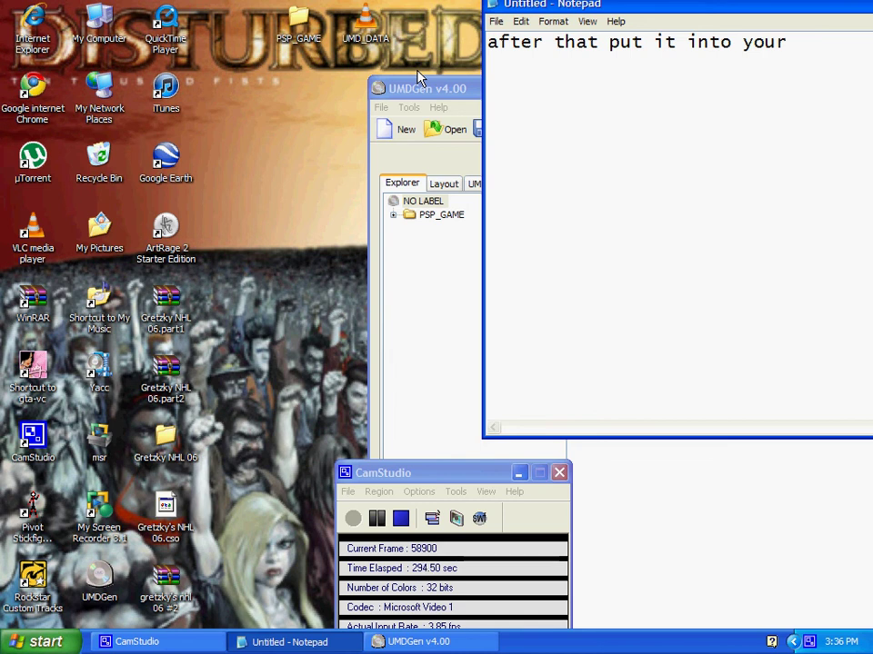
pyautogui.write('yacc')
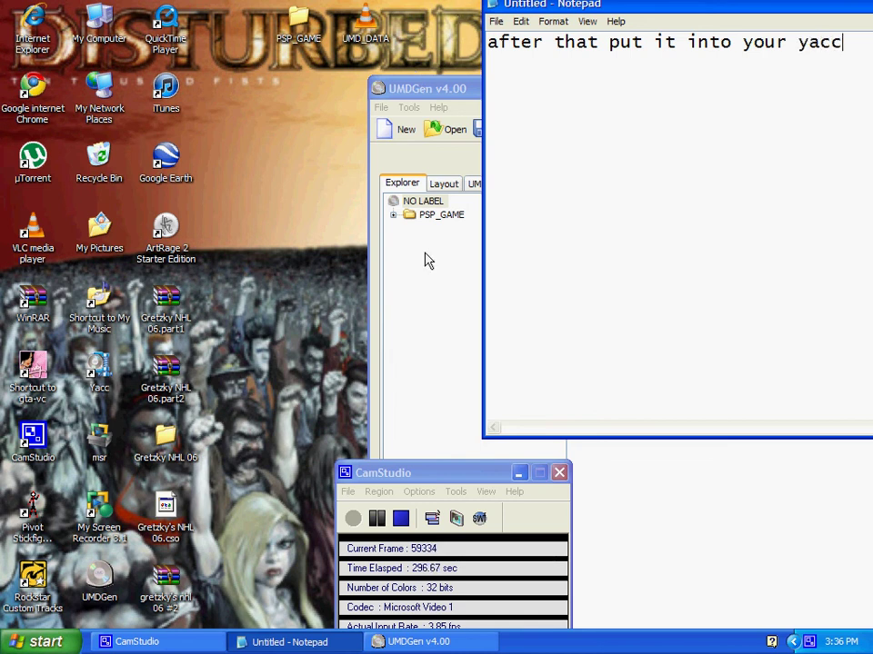
# Close the finished UMDGen, select the Yacc shortcut, and clear the caption
pyautogui.click(428, 261)
pyautogui.moveTo(819, 66); pyautogui.dragTo(732, 65)
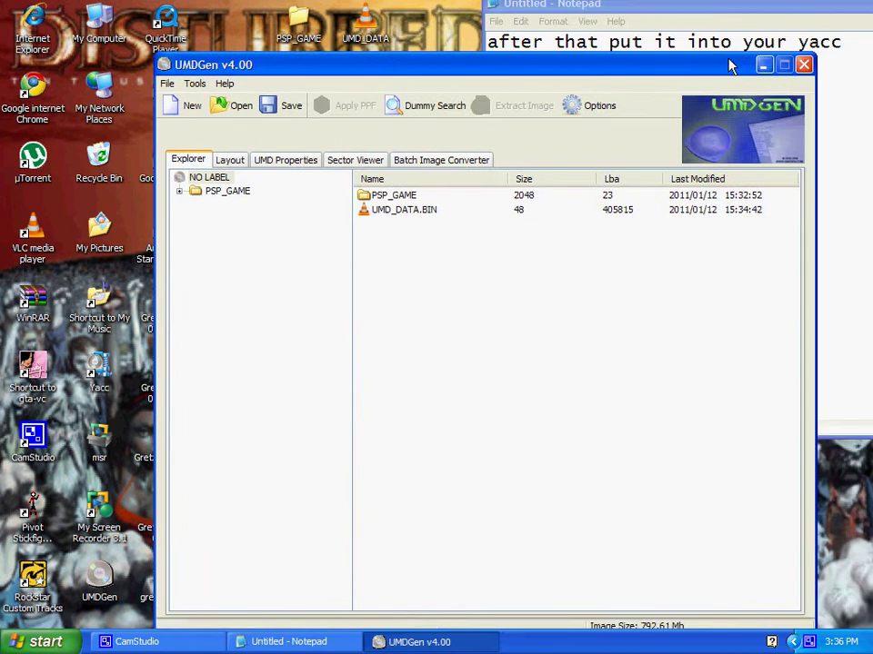
pyautogui.click(804, 64)
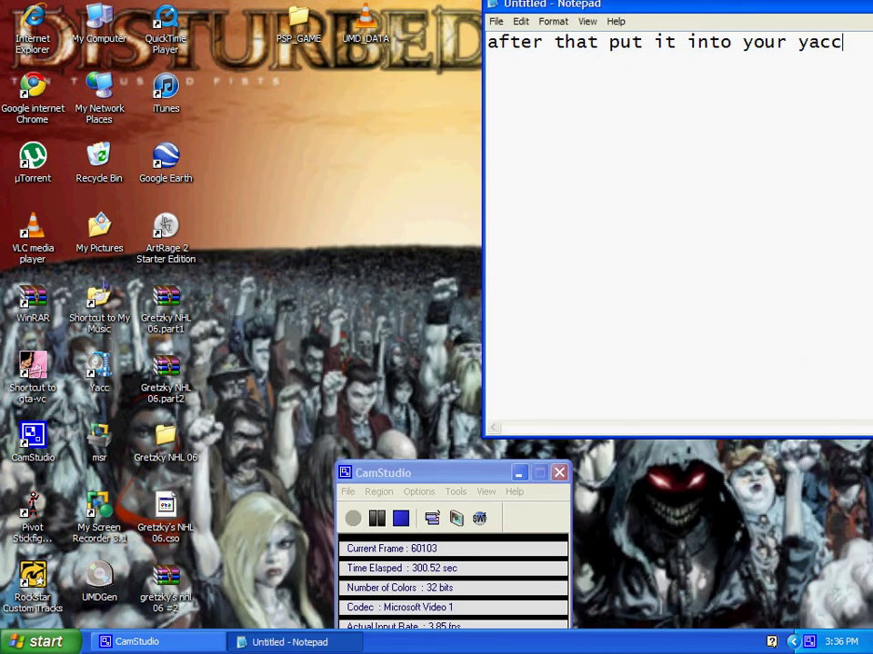
pyautogui.click(99, 368)
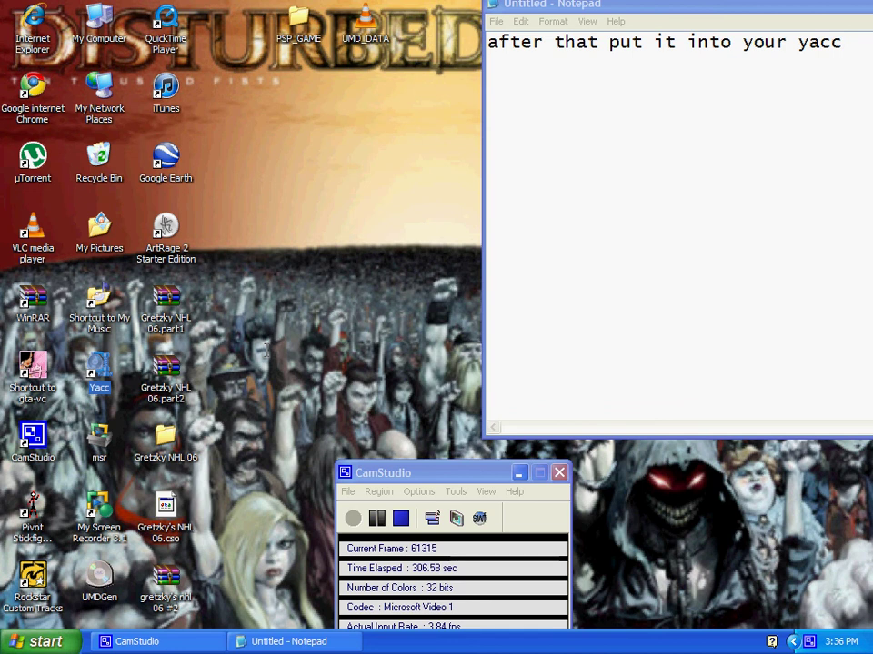
pyautogui.click(823, 38)
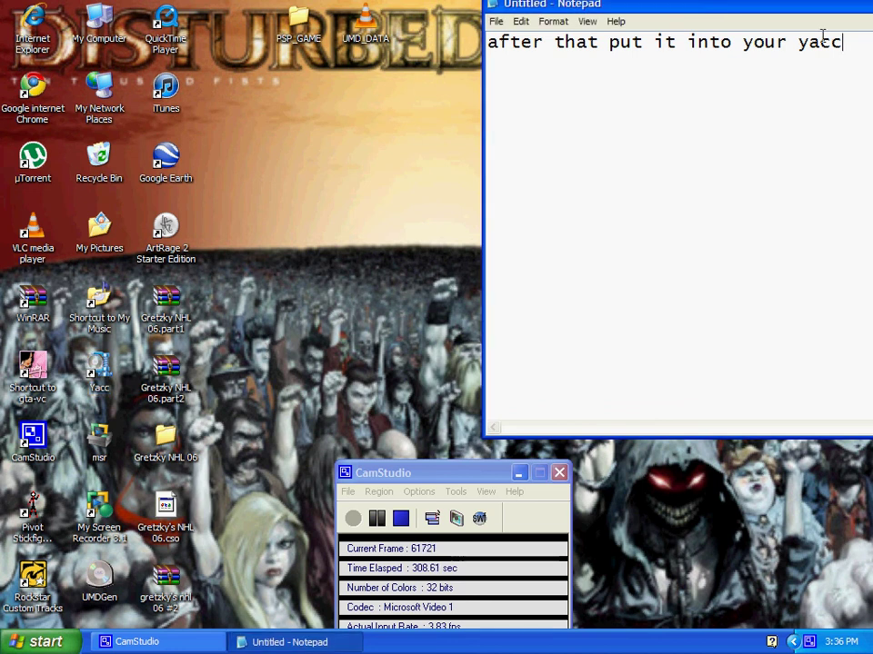
pyautogui.moveTo(862, 41); pyautogui.dragTo(489, 45)
pyautogui.press('BackSpace')
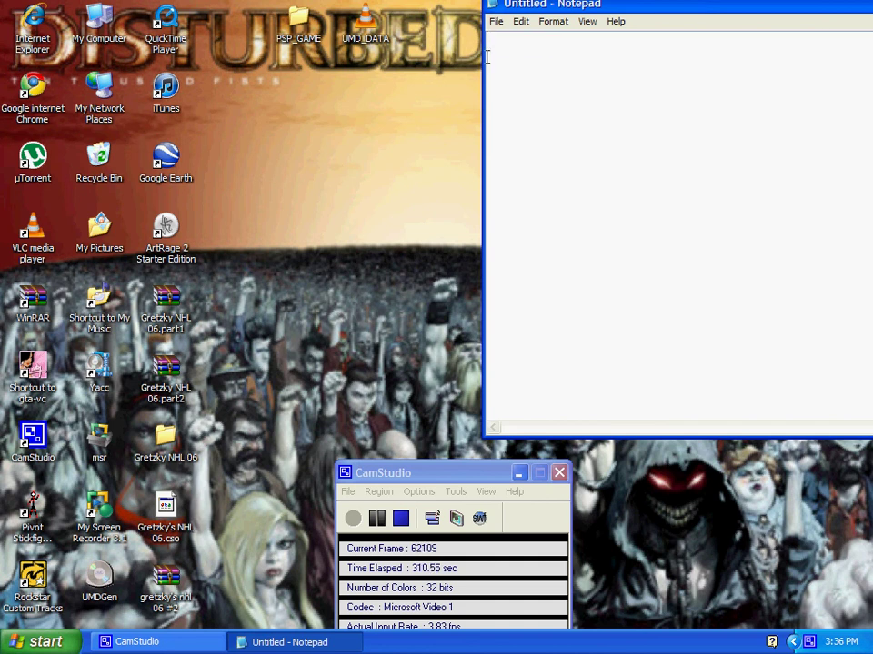
# Caption 'make sure your file is on the desktop first' and arrange Notepad beside Yacc
pyautogui.write('make sure you')
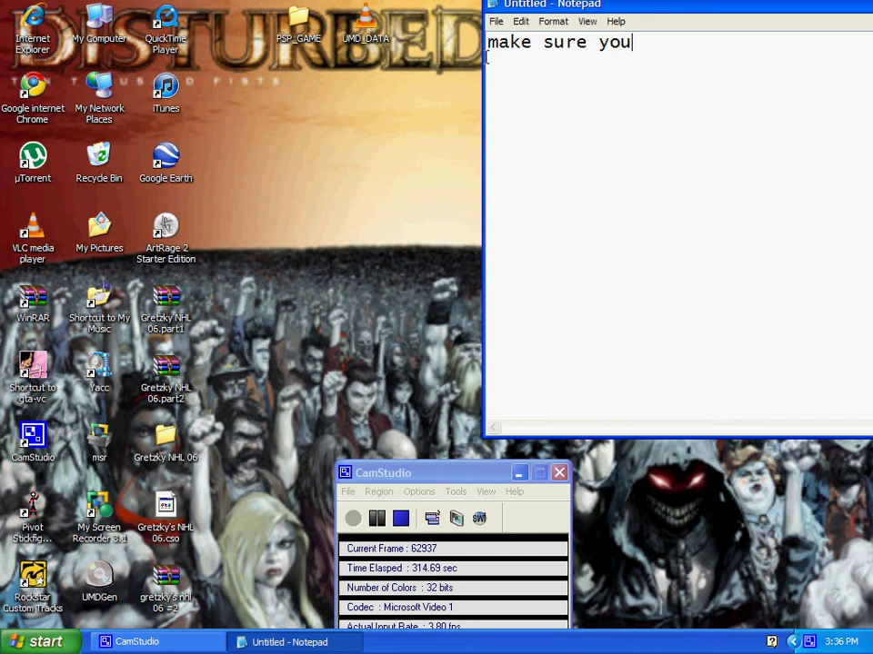
pyautogui.write('r')
pyautogui.write(' file')
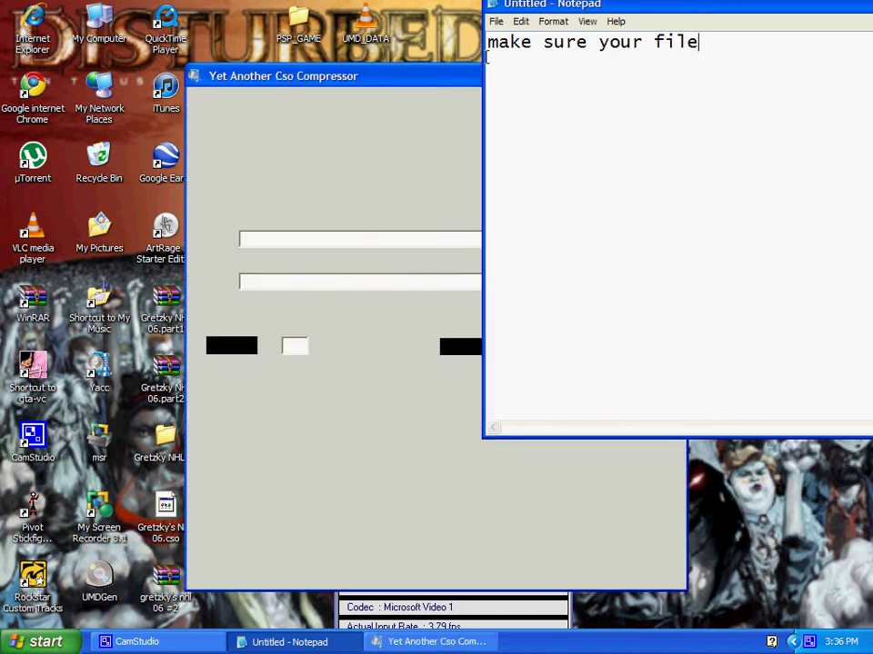
pyautogui.write(' is o')
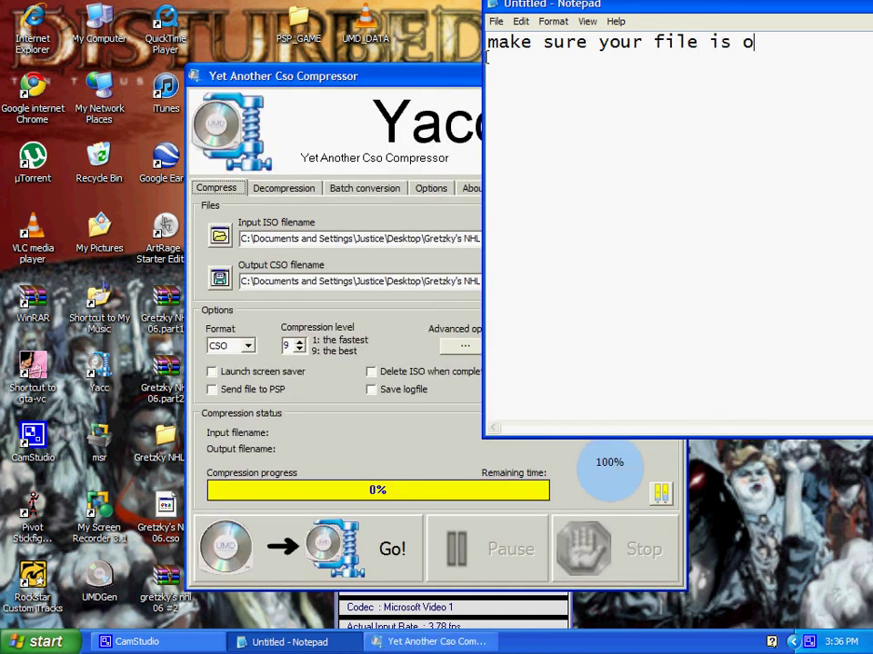
pyautogui.write('n the de')
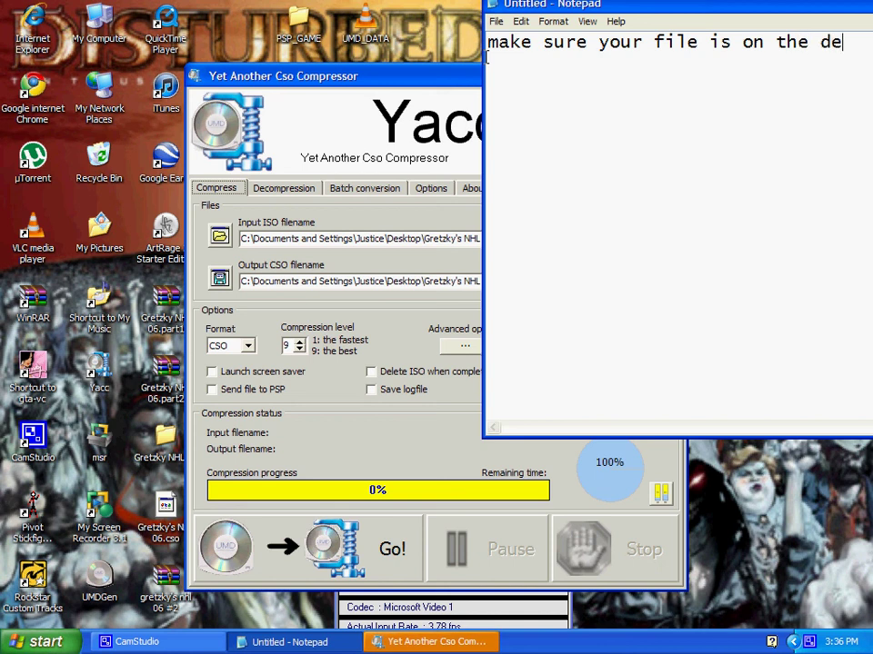
pyautogui.write('skt')
pyautogui.moveTo(618, 11); pyautogui.dragTo(653, 7)
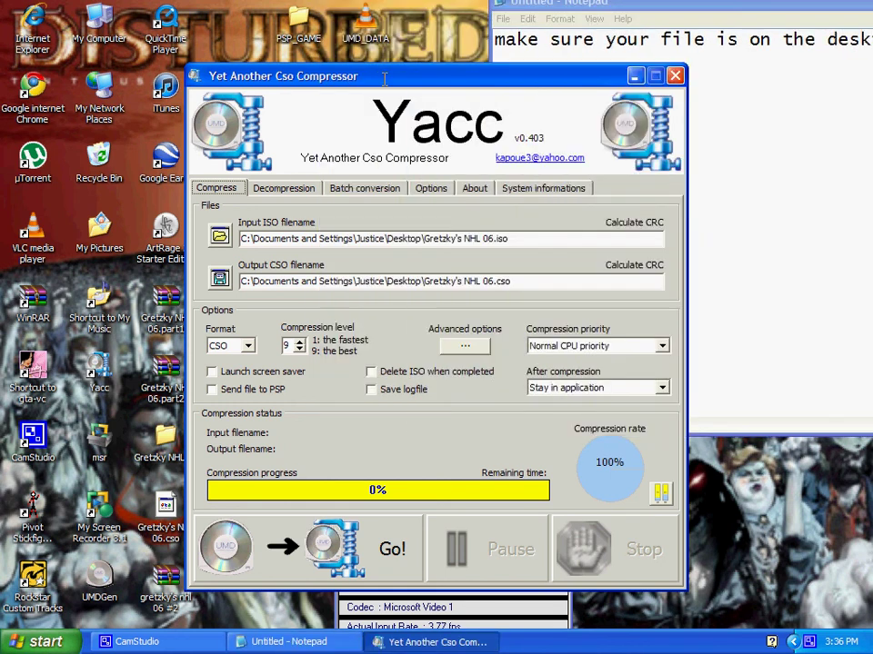
pyautogui.moveTo(385, 79); pyautogui.dragTo(530, 27)
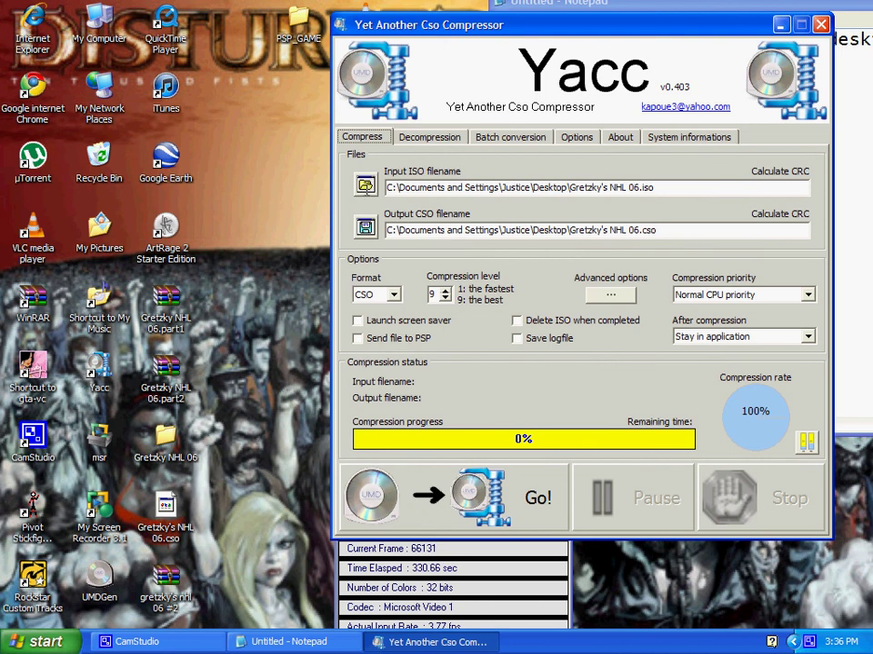
# Pick gretzky's nhl 06 #2 as Yacc's input ISO and change the caption to 'press go'
pyautogui.click(364, 186)
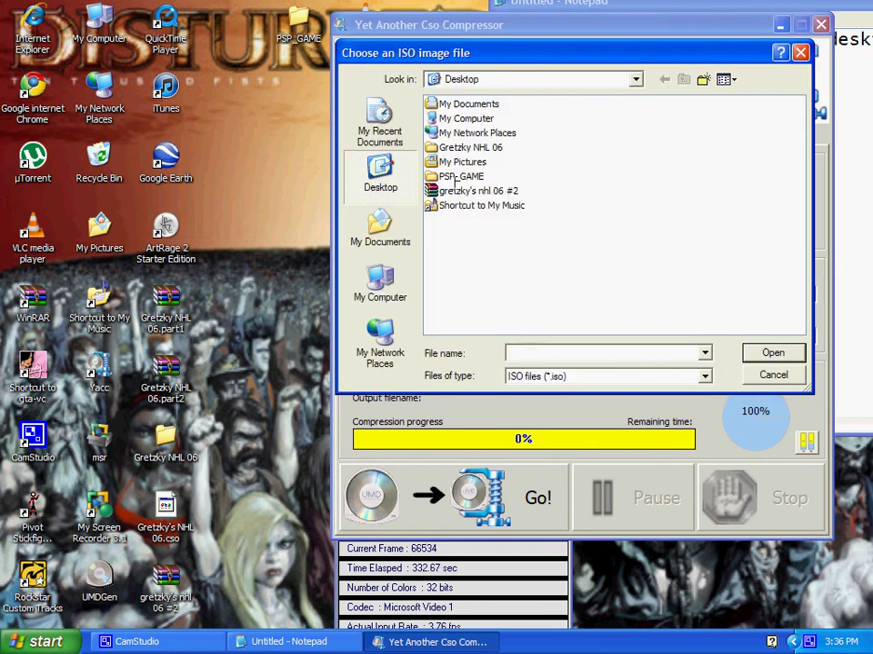
pyautogui.doubleClick(463, 185)
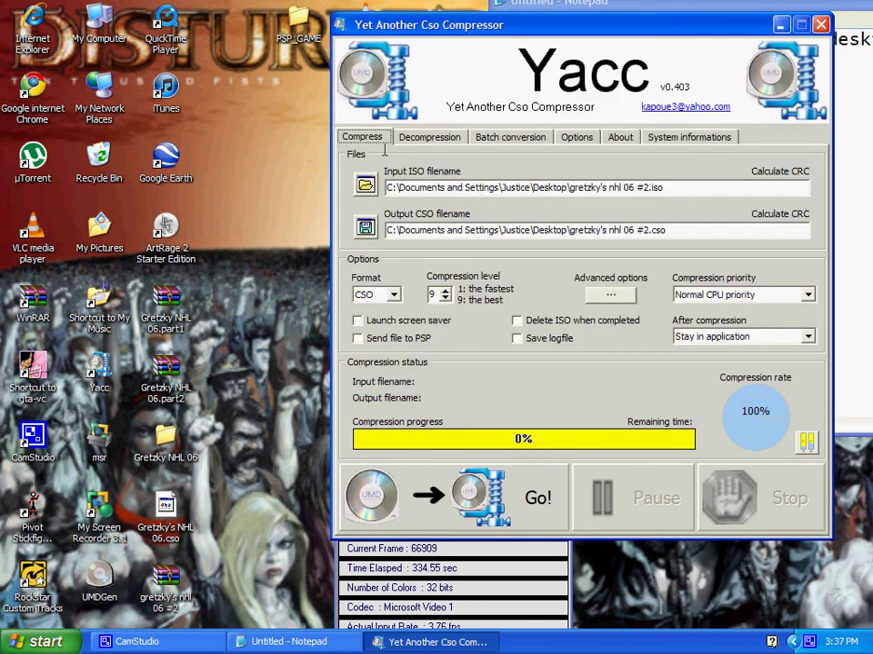
pyautogui.hotkey('alt', 'Tab')
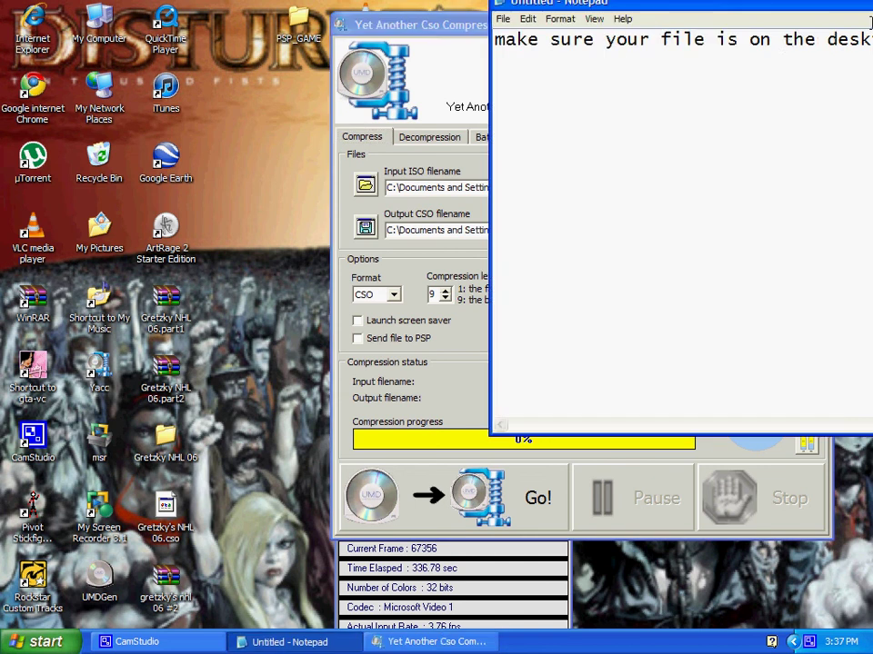
pyautogui.moveTo(780, 44); pyautogui.dragTo(95, 62)
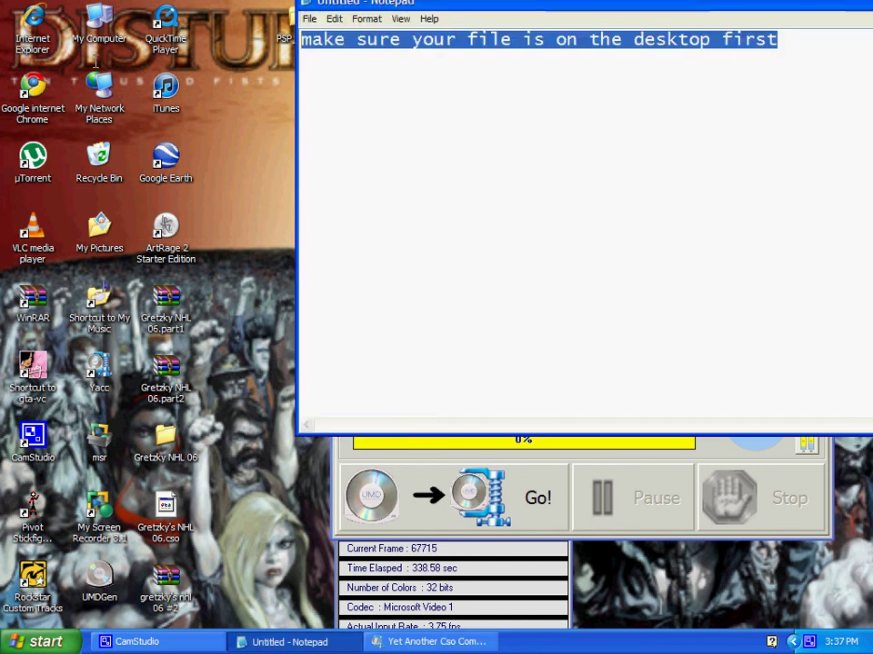
pyautogui.press('Delete')
pyautogui.write('pre')
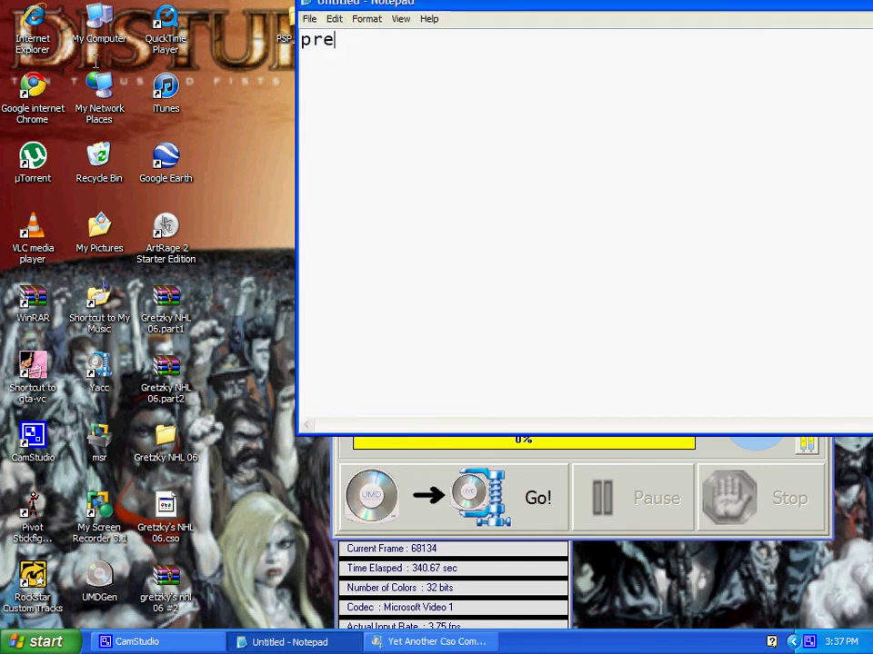
pyautogui.write('ss go')
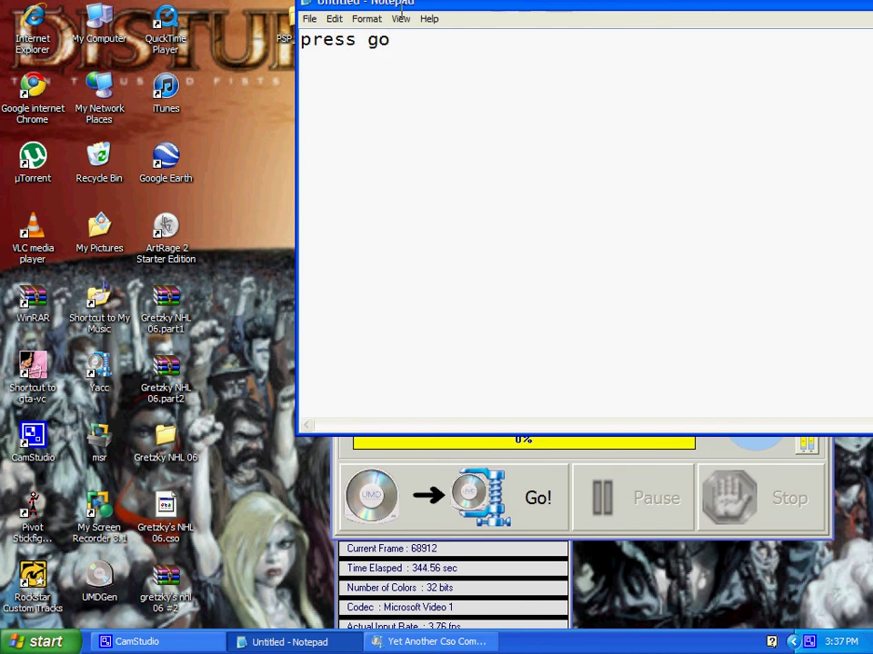
# Start the CSO compression with Go!, dismiss Yacc, and select the 'press go' caption
pyautogui.moveTo(327, 4); pyautogui.dragTo(698, 185)
pyautogui.click(385, 440)
pyautogui.click(414, 498)
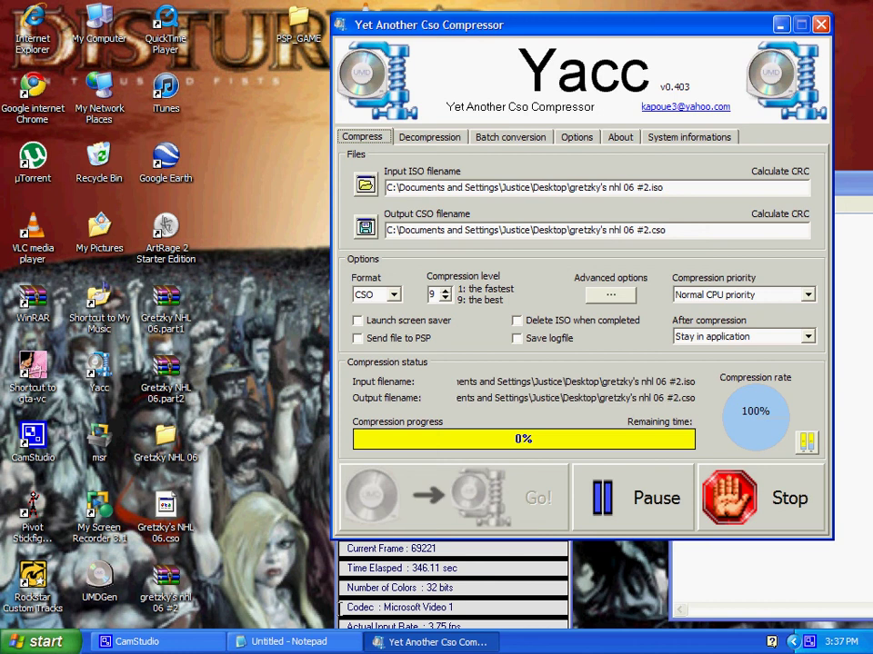
pyautogui.click(209, 642)
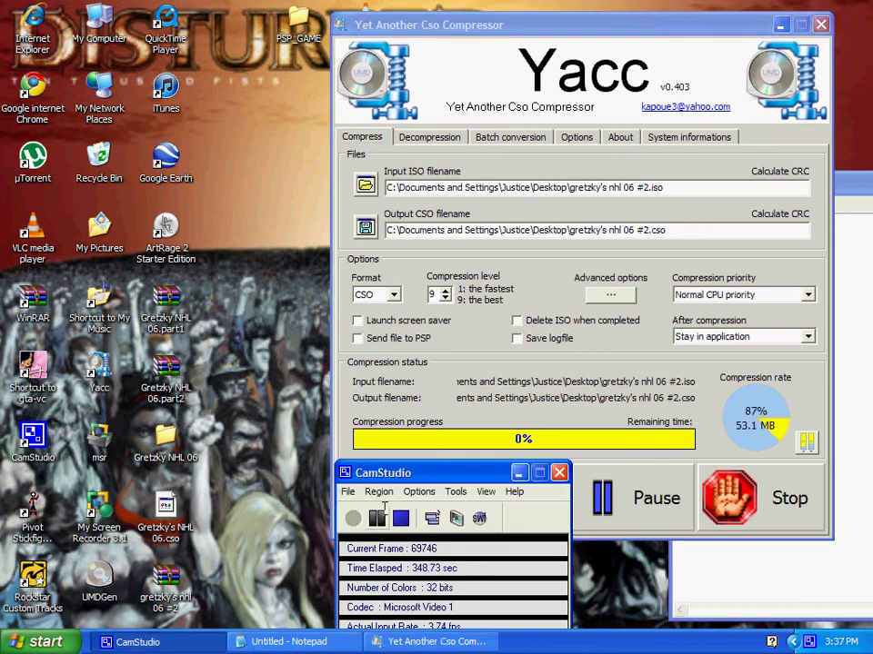
pyautogui.click(780, 24)
pyautogui.moveTo(627, 191); pyautogui.dragTo(366, 184)
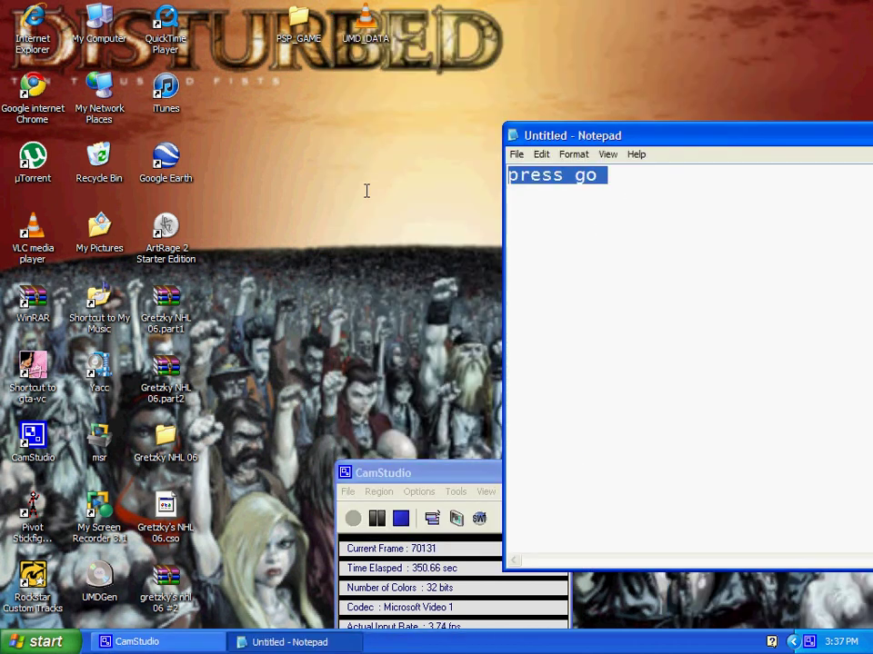
# Replace the 'press go' caption with 'then when your done you get this' and show the Gretzky's NHL 06.cso file
pyautogui.press('BackSpace')
pyautogui.write('the')
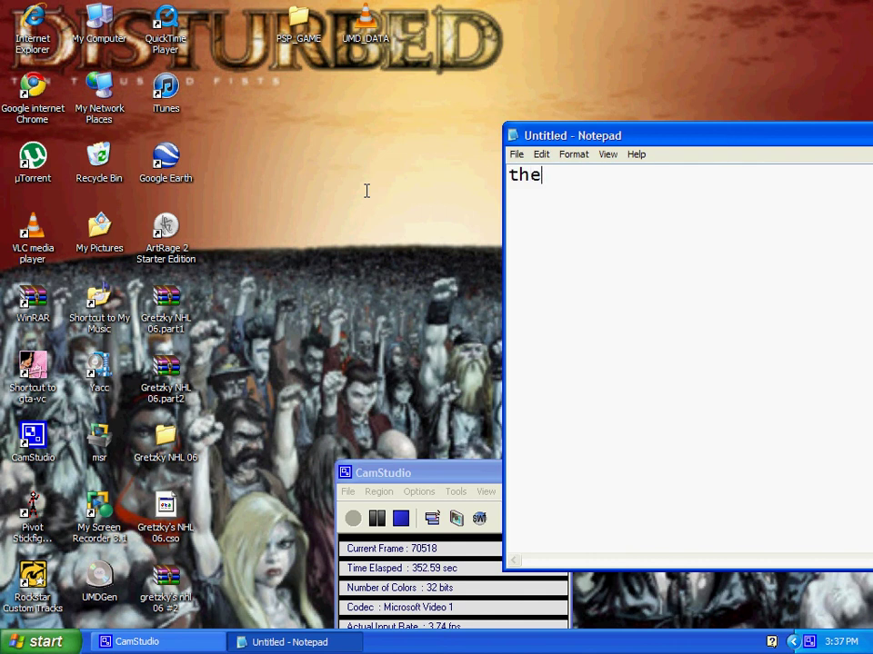
pyautogui.write('n when your ')
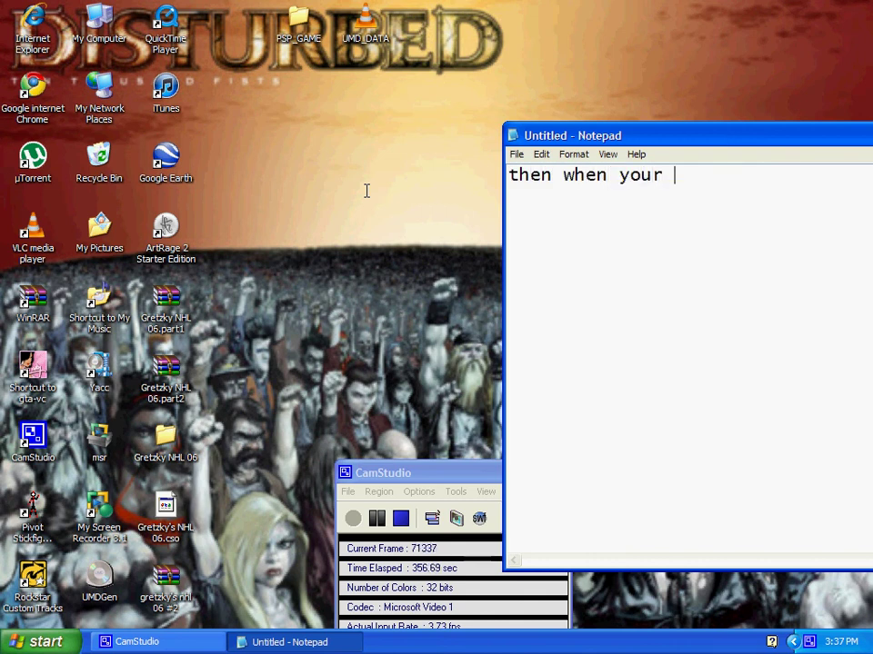
pyautogui.write('done')
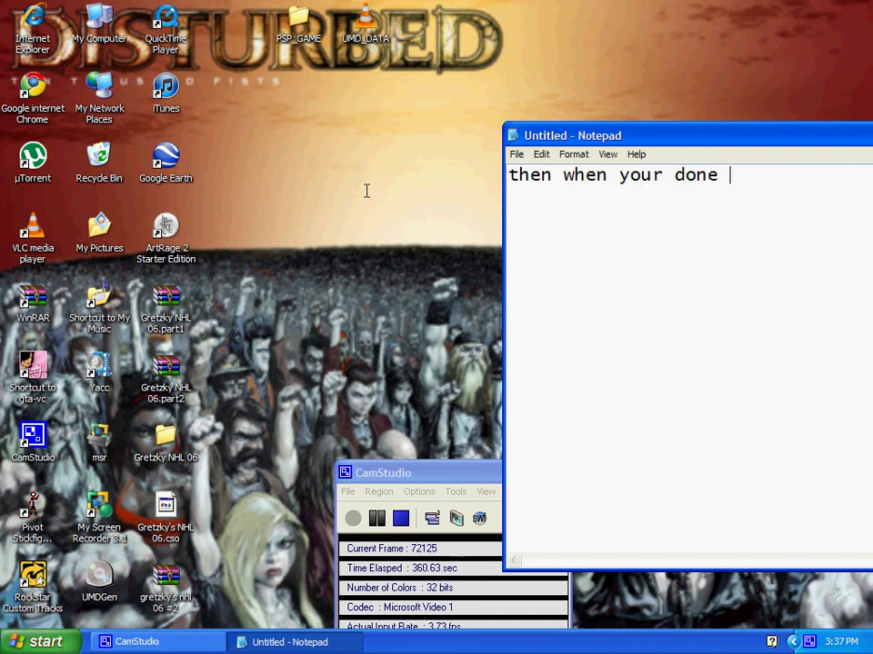
pyautogui.write(' you g')
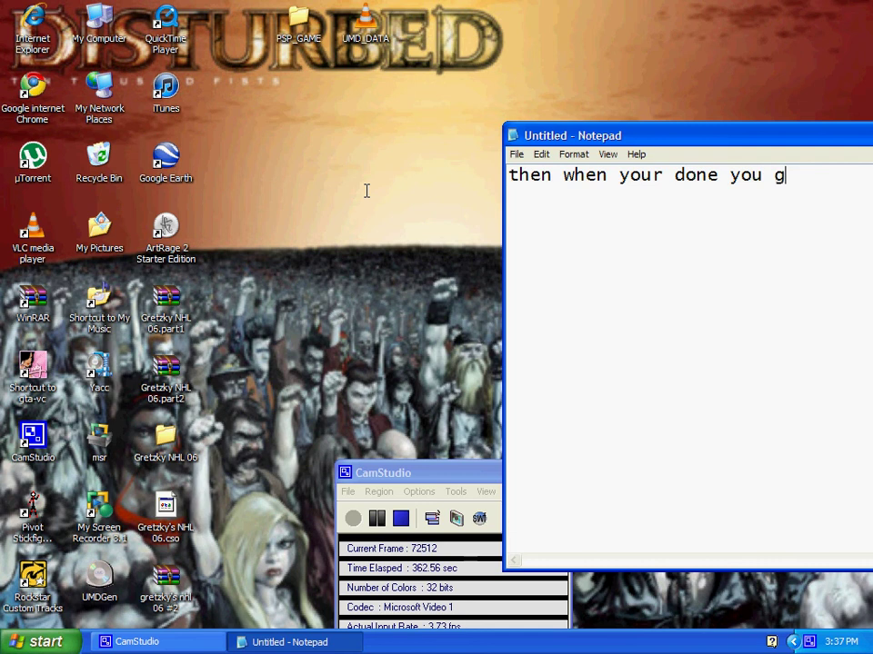
pyautogui.write('et this')
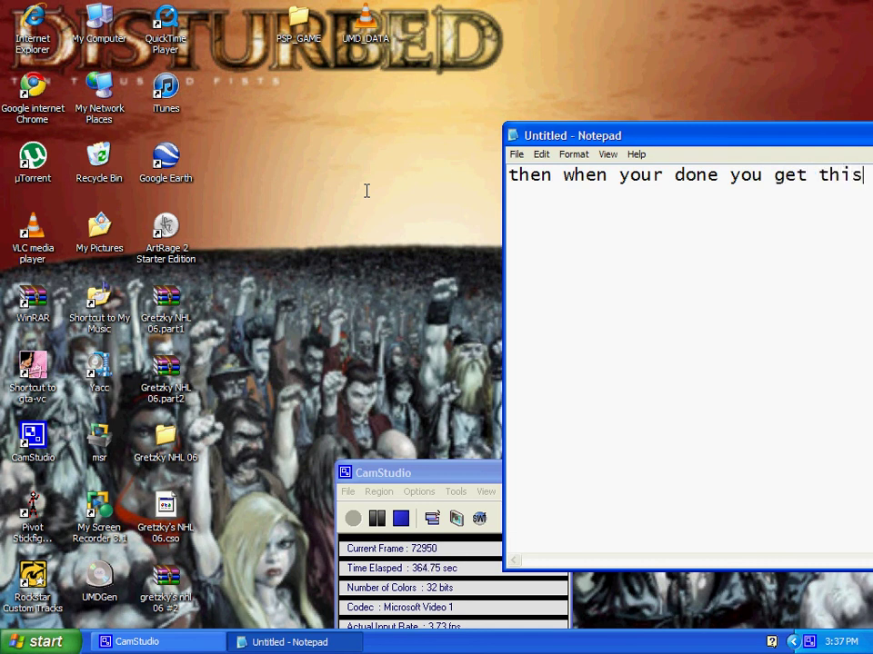
pyautogui.click(193, 528)
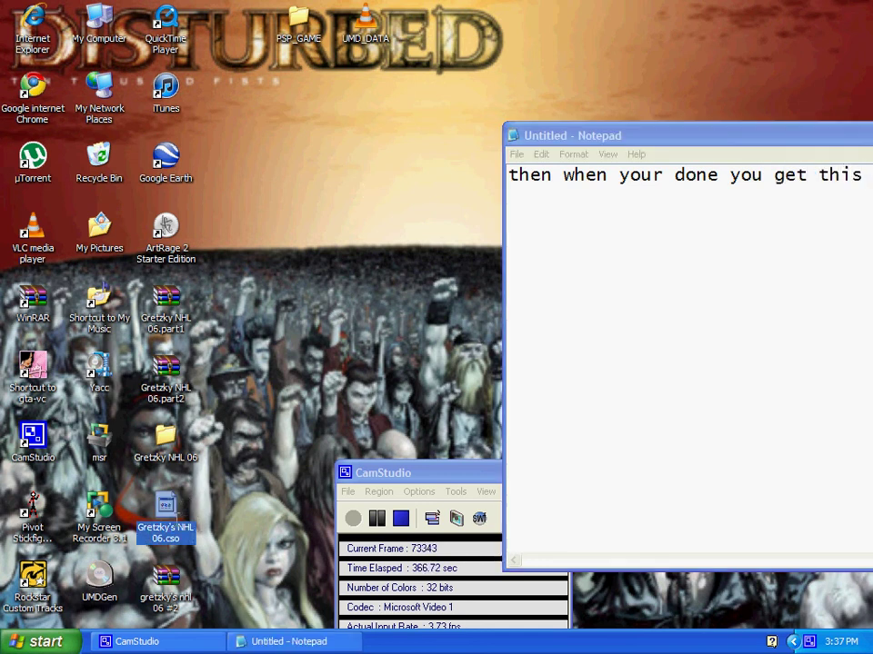
# Replace the previous caption with 'copy that into you psp iso file a'
pyautogui.moveTo(870, 195); pyautogui.dragTo(464, 220)
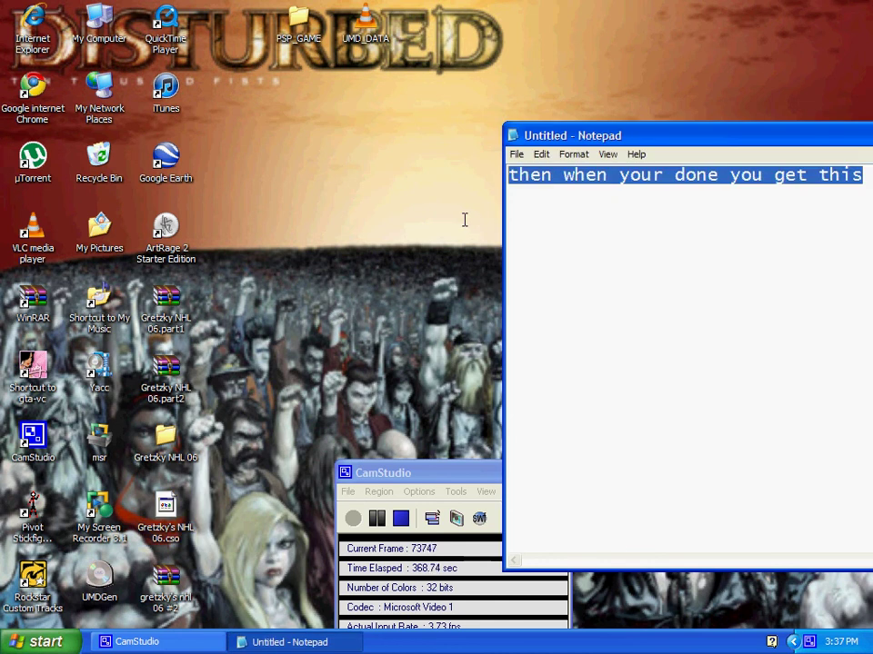
pyautogui.press('BackSpace')
pyautogui.write('copy')
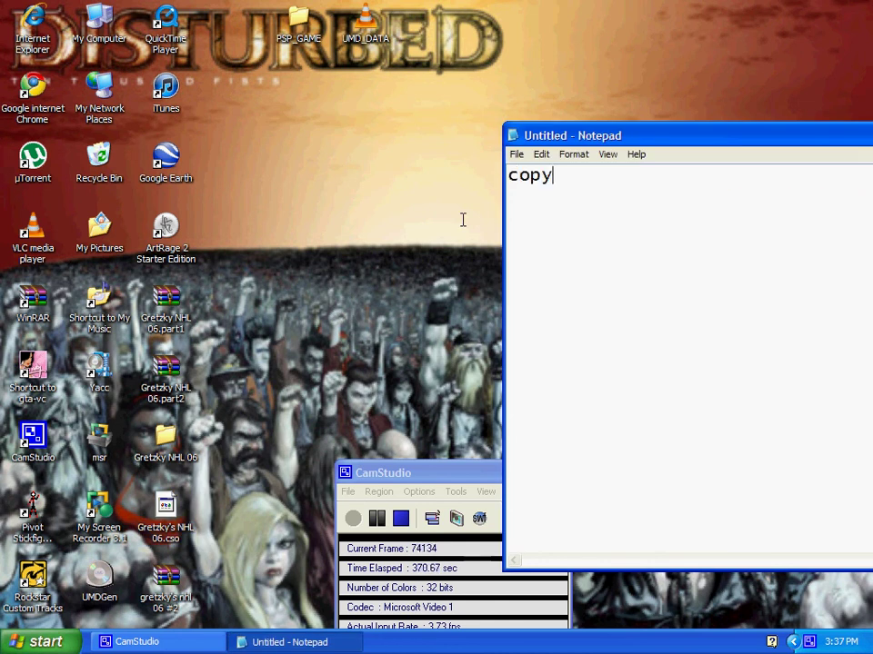
pyautogui.write(' that ')
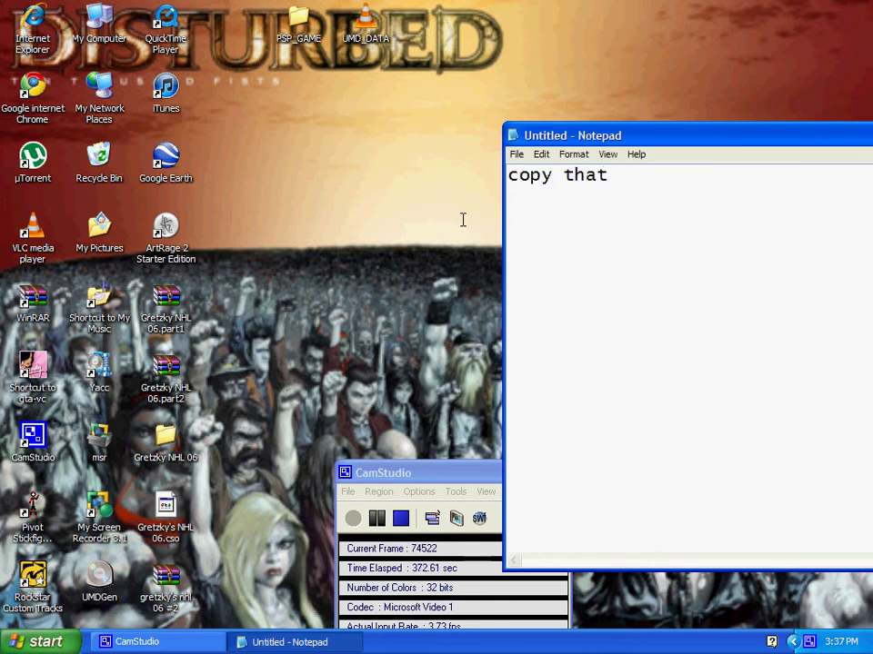
pyautogui.write('into you p')
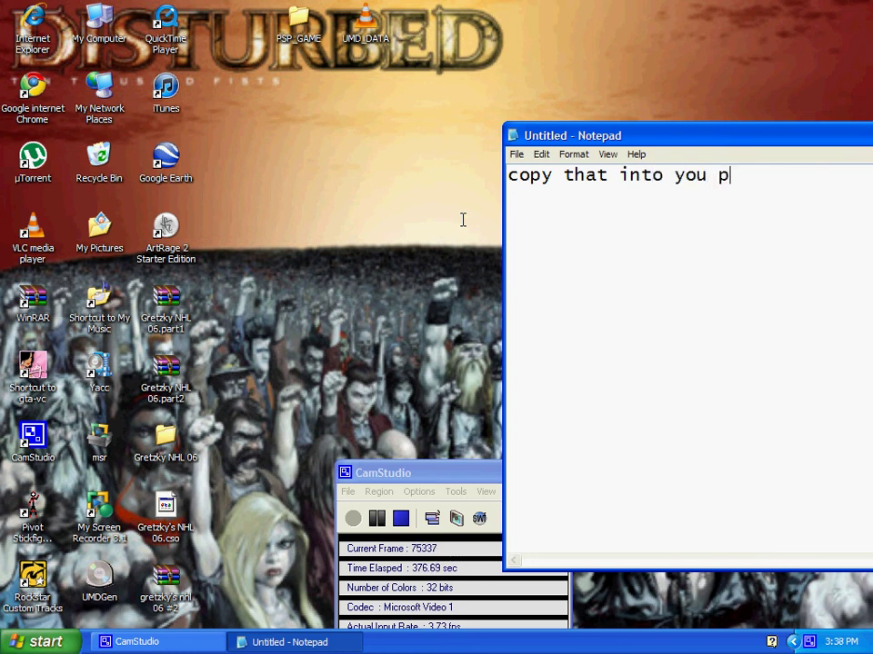
pyautogui.write('sp iso ')
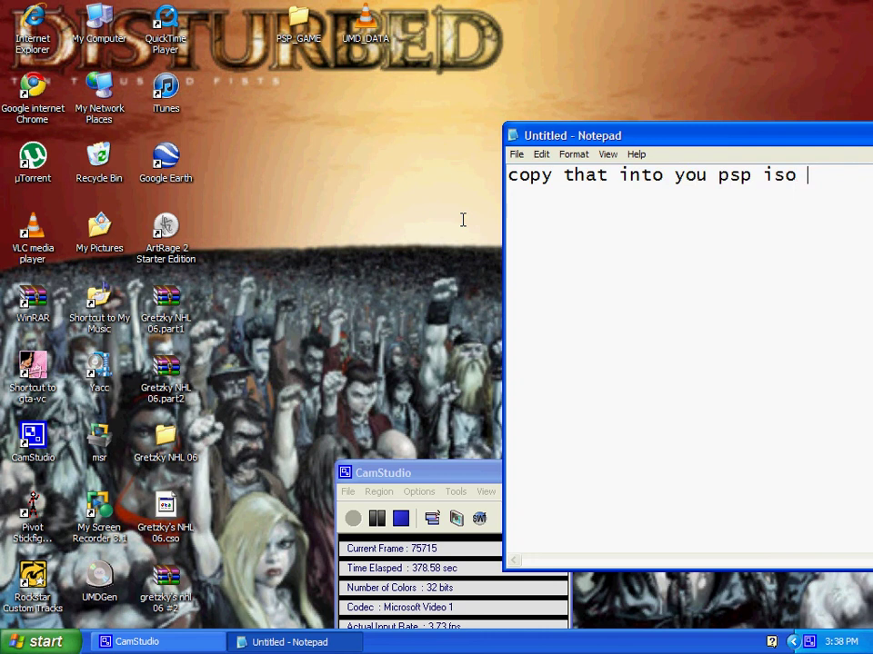
pyautogui.write('file')
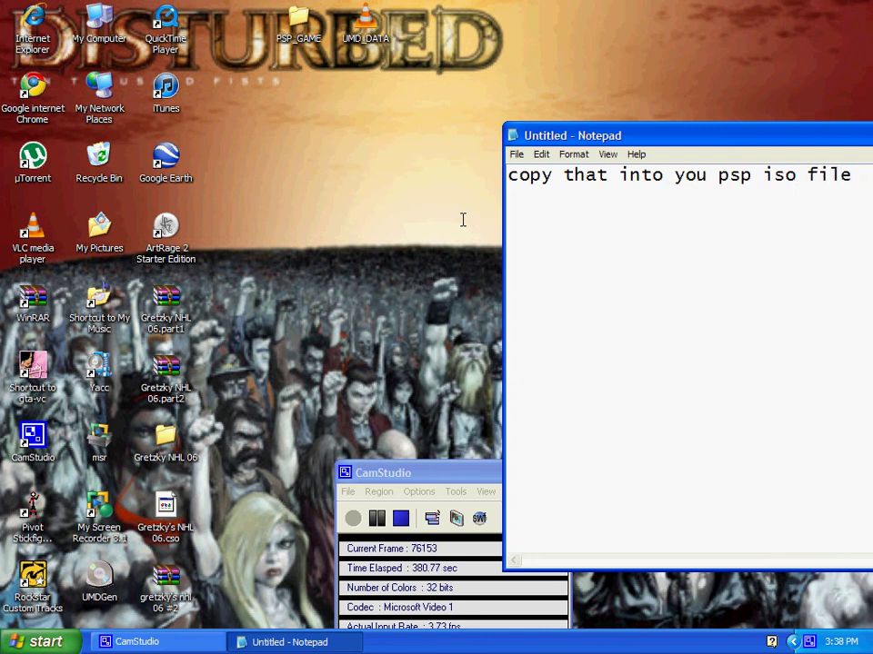
pyautogui.write(' and')
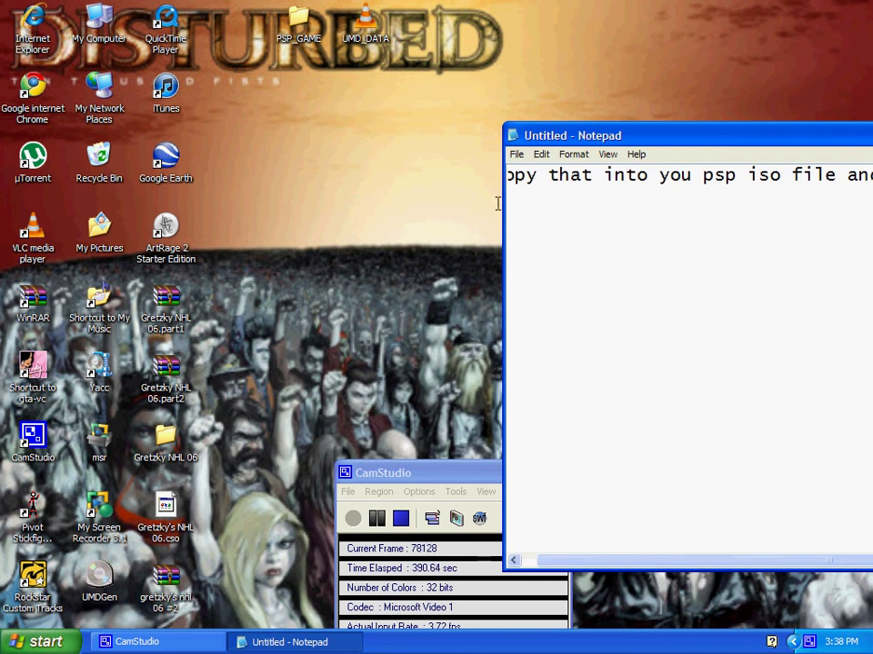
# Move Notepad up-left and finish the caption with '…go to memstick then click on your game thanks :)'
pyautogui.moveTo(699, 133); pyautogui.dragTo(382, 47)
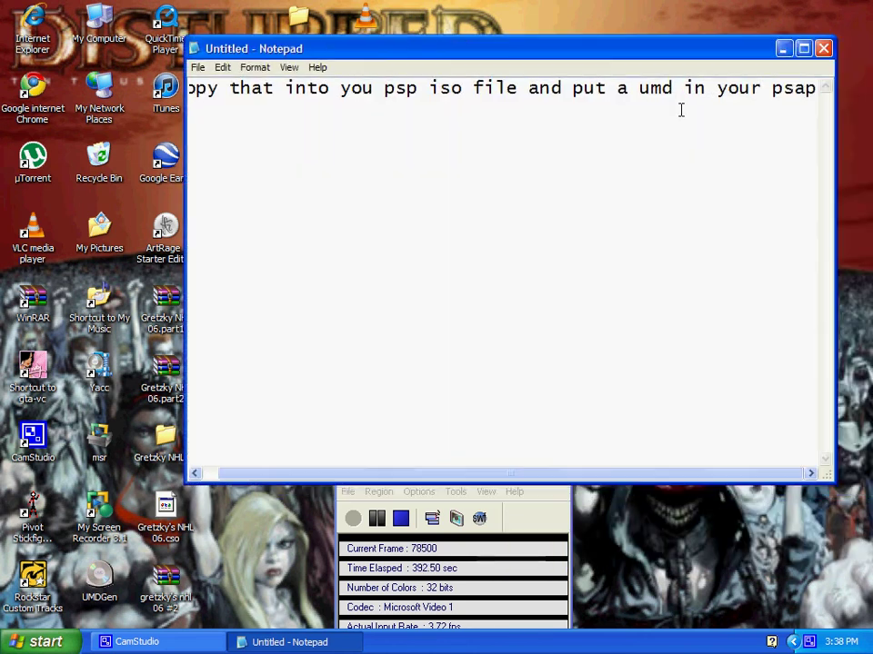
pyautogui.press('BackSpace')
pyautogui.press('BackSpace')
pyautogui.write('p and ')
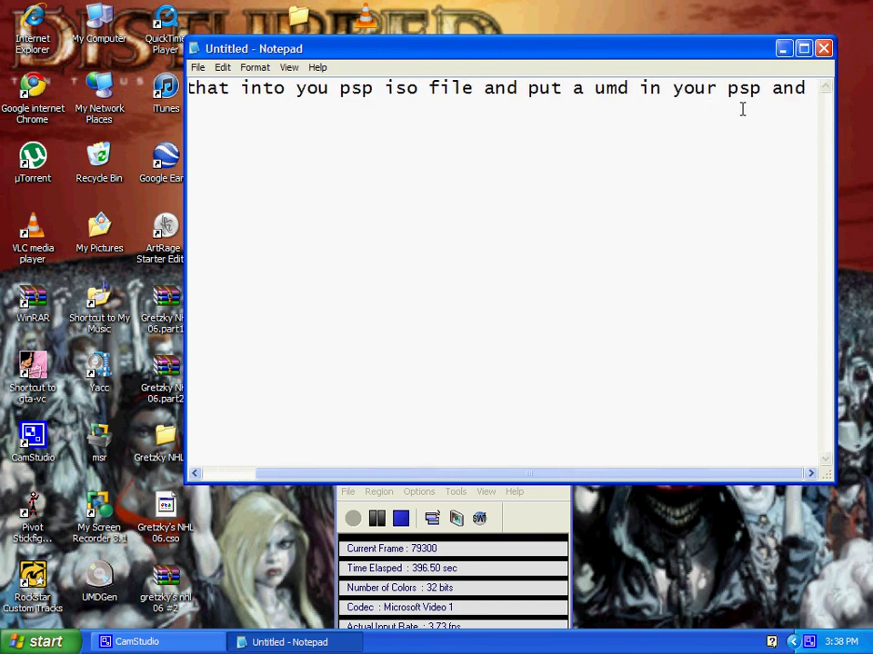
pyautogui.write('go to ')
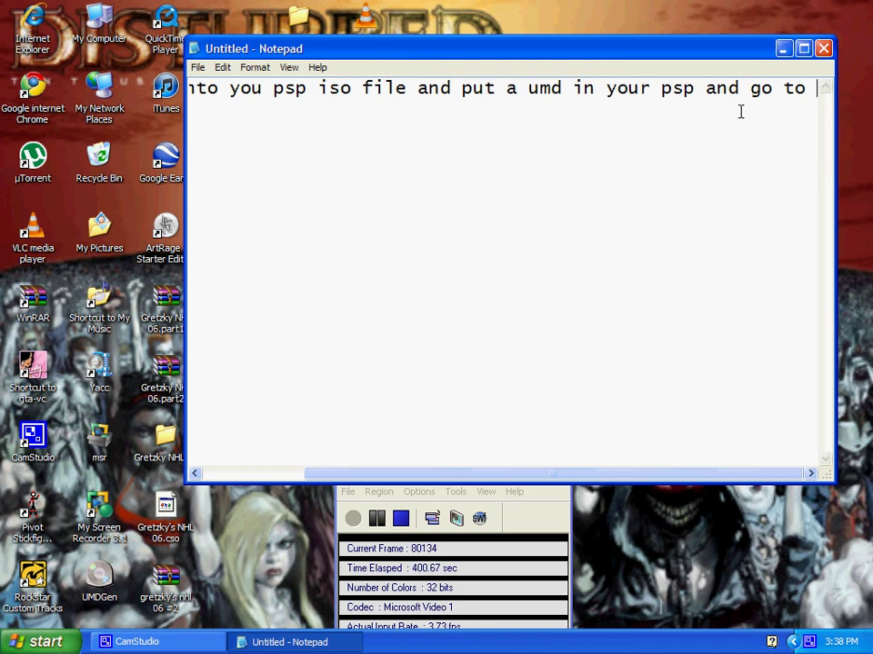
pyautogui.write('mem')
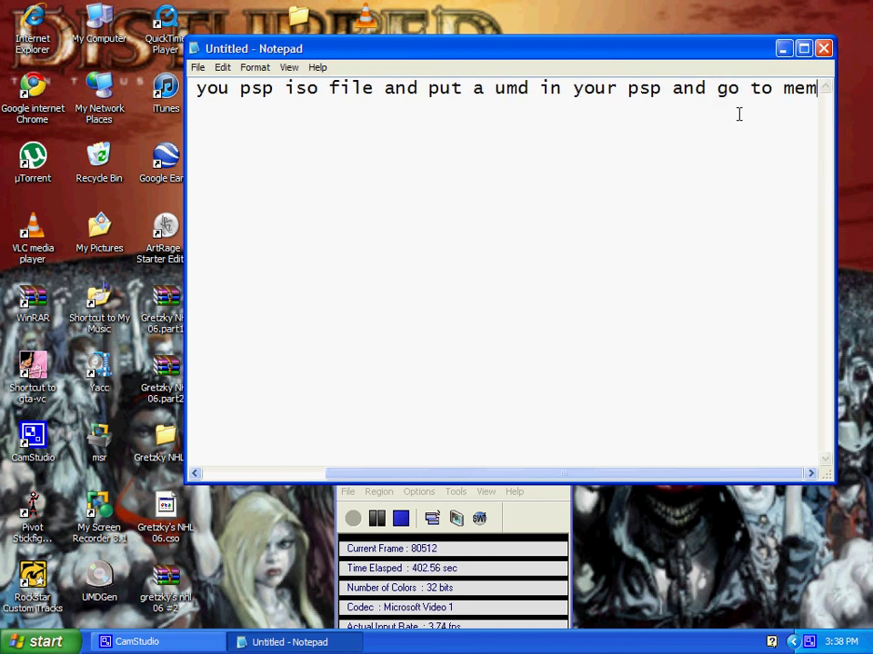
pyautogui.write('stic')
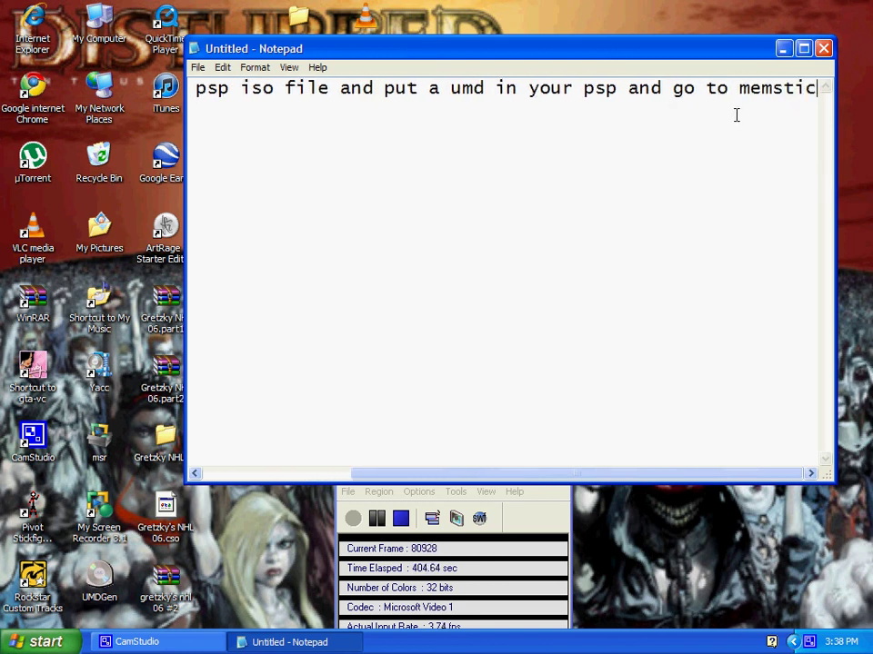
pyautogui.write('k then ')
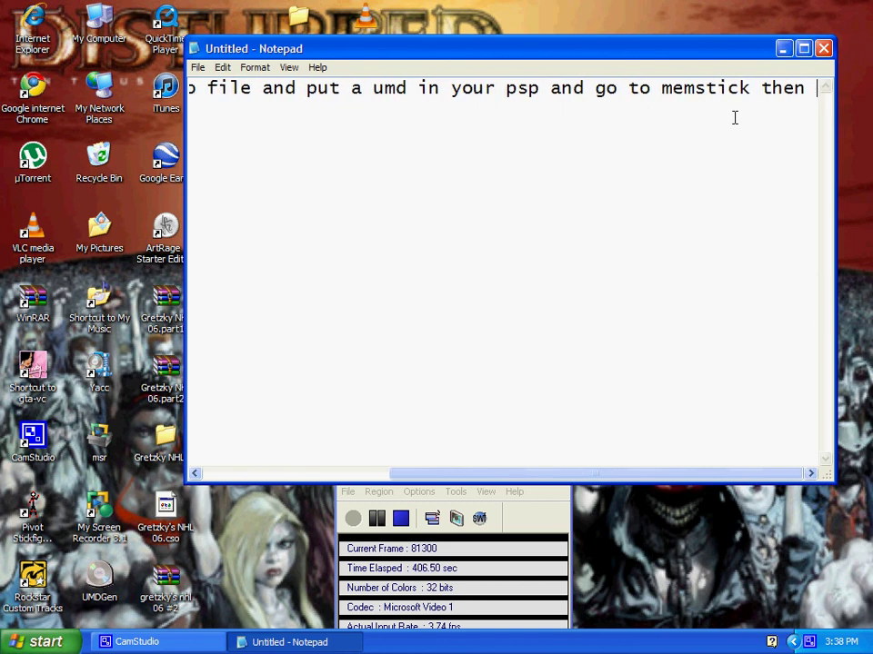
pyautogui.write('click on')
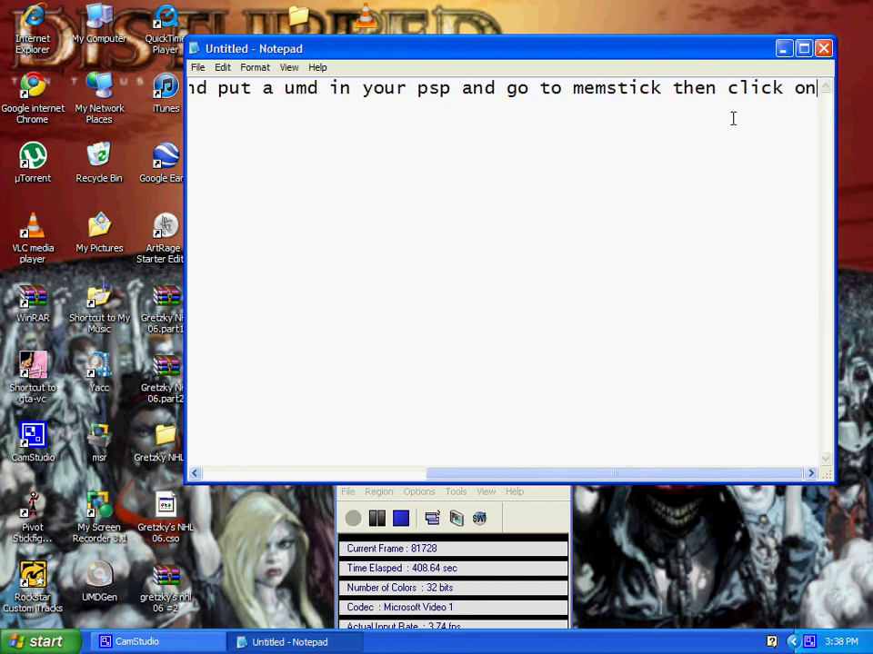
pyautogui.write(' you')
pyautogui.write('game that')
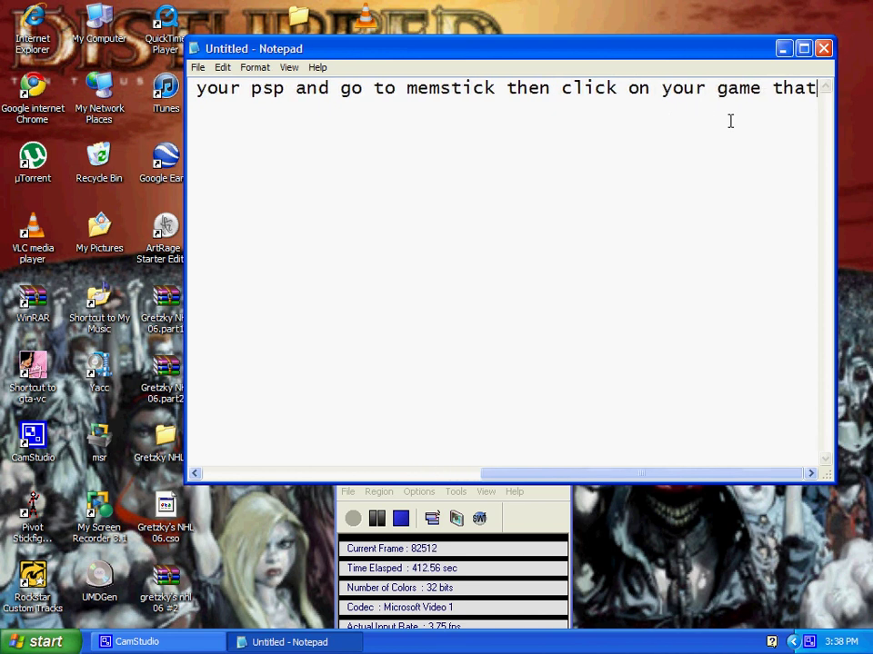
pyautogui.write('nk')
pyautogui.press('BackSpace')
pyautogui.press('BackSpace')
pyautogui.press('BackSpace')
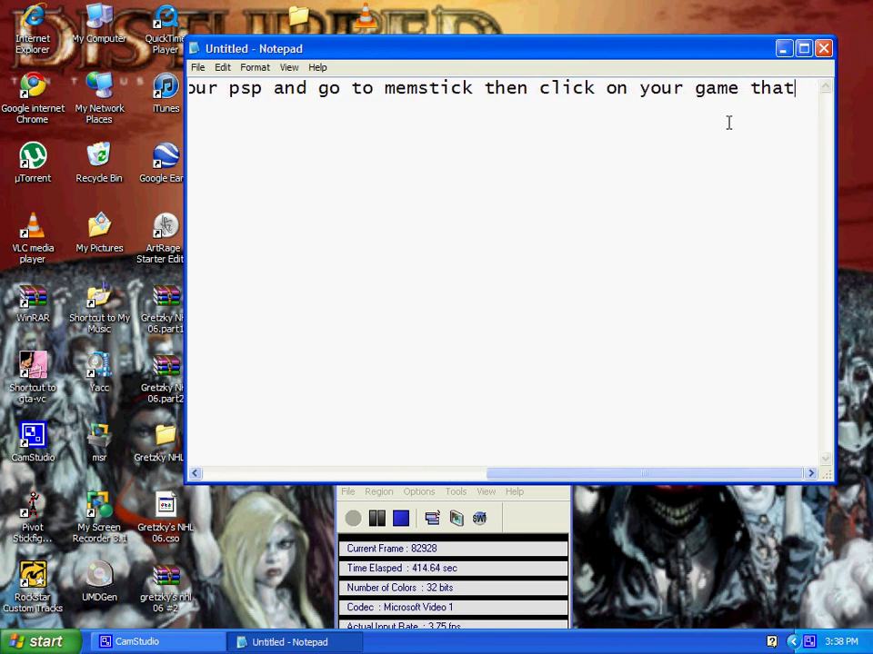
pyautogui.write('nks :)')
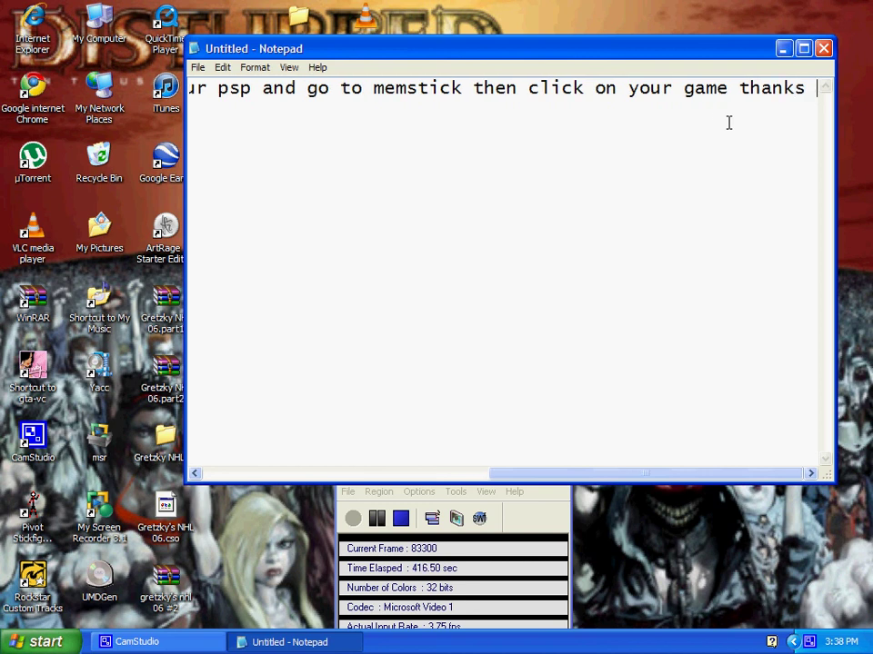